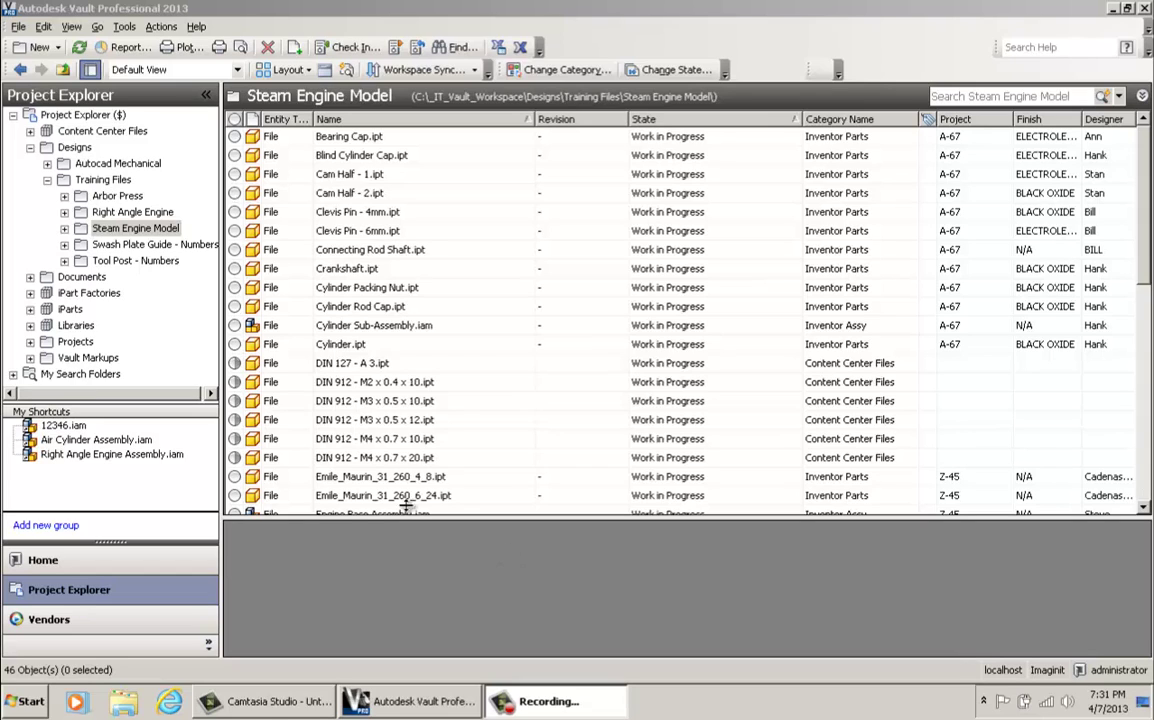
Create a new custom view named "Finish Filter" for the Steam Engine Model folder
{"action": "left_click", "coordinate": [145, 230]}
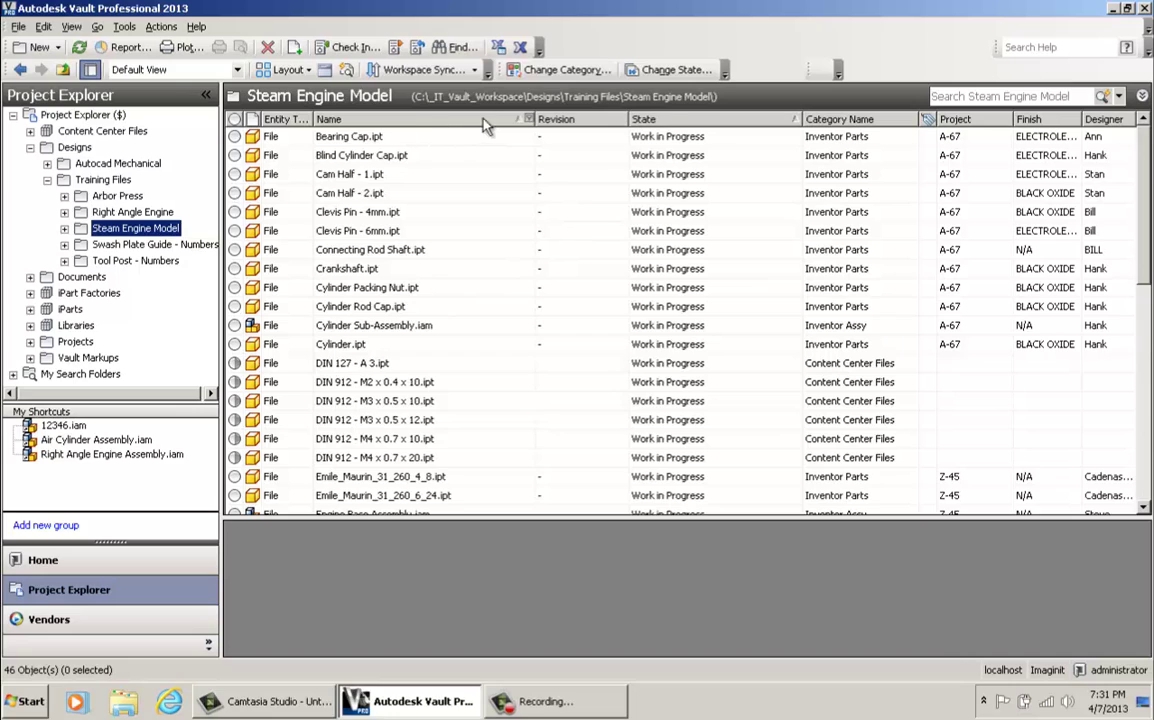
{"action": "left_click", "coordinate": [238, 70]}
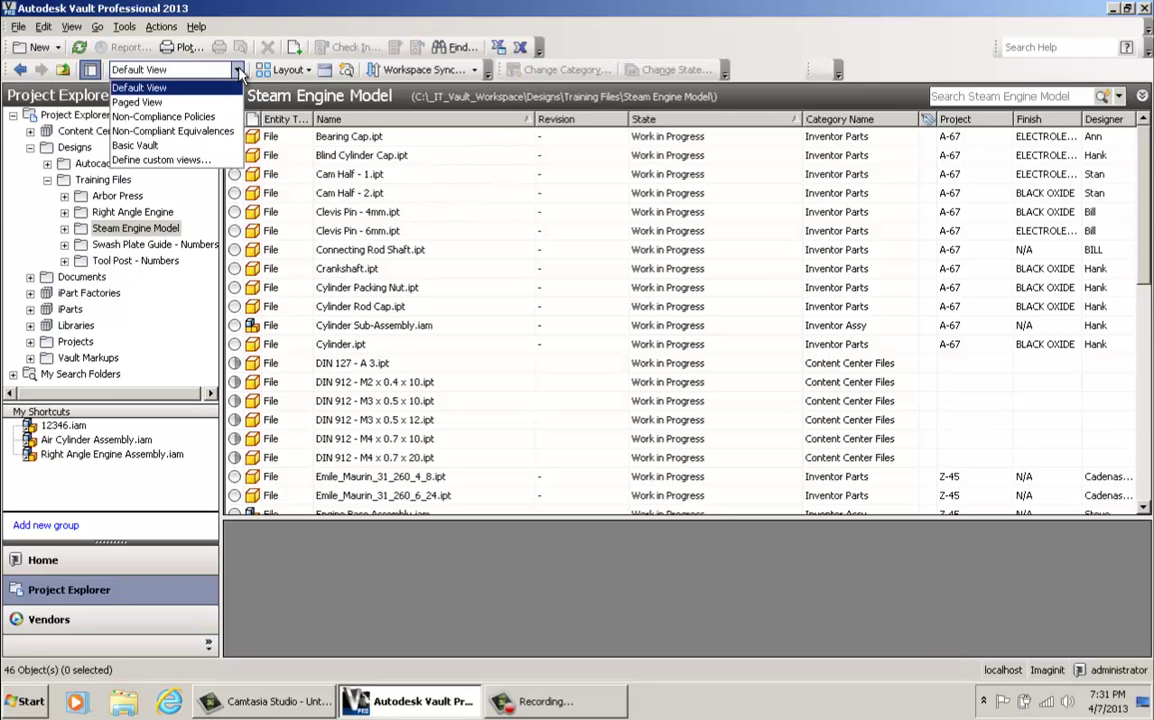
{"action": "left_click", "coordinate": [188, 160]}
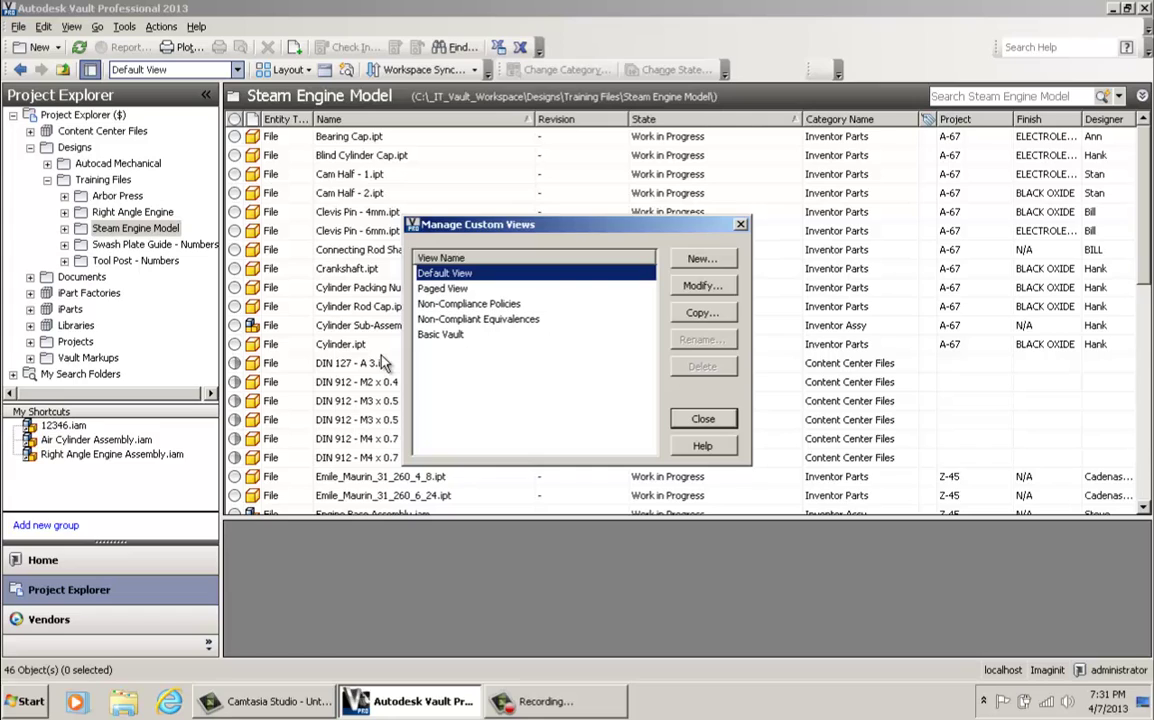
{"action": "left_click", "coordinate": [699, 259]}
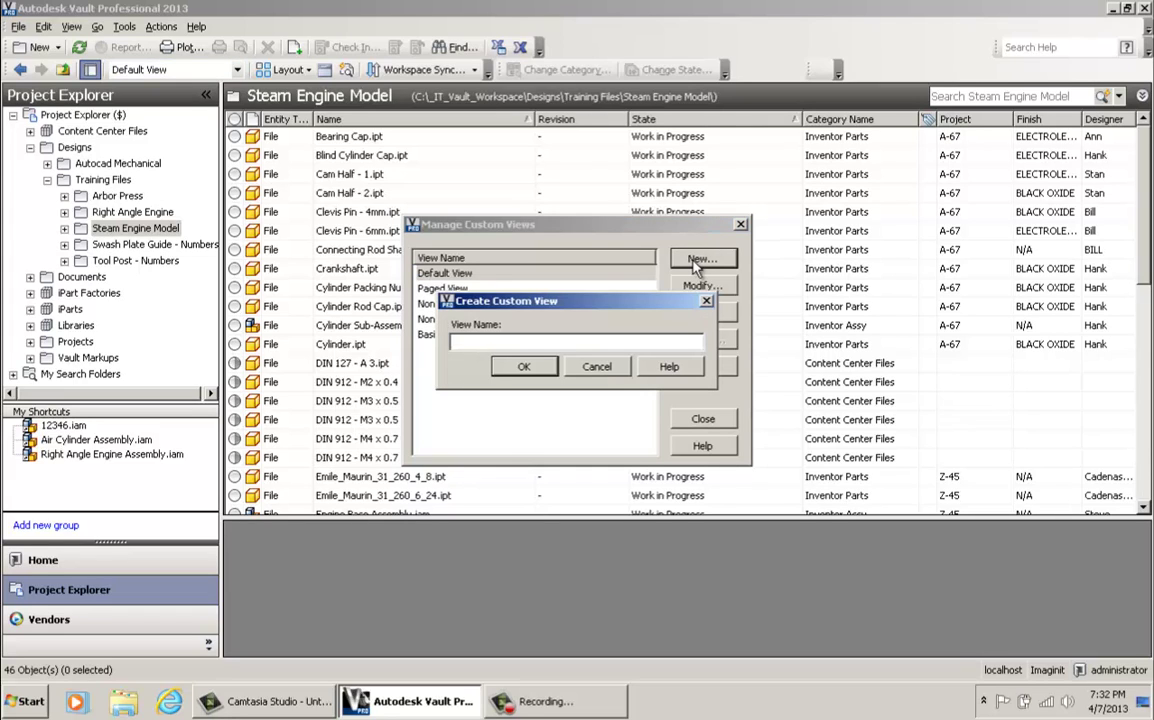
{"action": "type", "text": "Finish Filter"}
{"action": "left_click", "coordinate": [535, 373]}
Modify the Finish Filter view by adding the custom filter criterion Finish is ELECTROLESS NICKEL, and return to the file list
{"action": "left_click", "coordinate": [697, 287]}
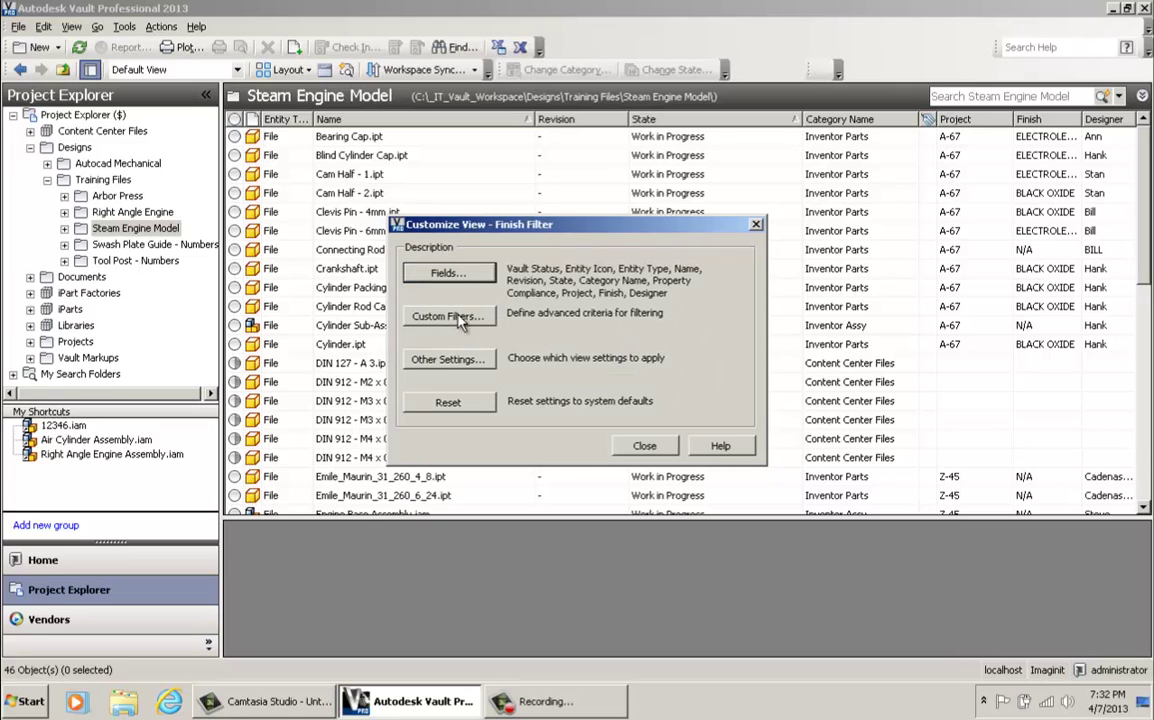
{"action": "left_click", "coordinate": [448, 316]}
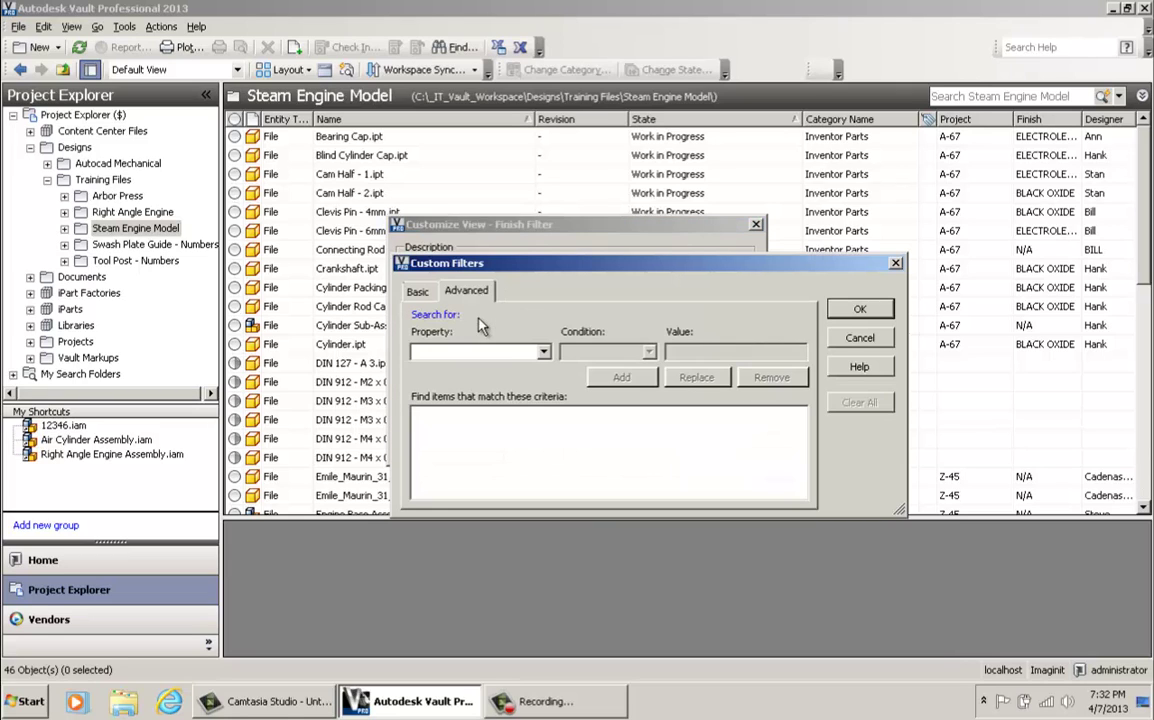
{"action": "left_click", "coordinate": [543, 353]}
{"action": "scroll", "coordinate": [565, 480], "scroll_direction": "down", "scroll_amount": 10}
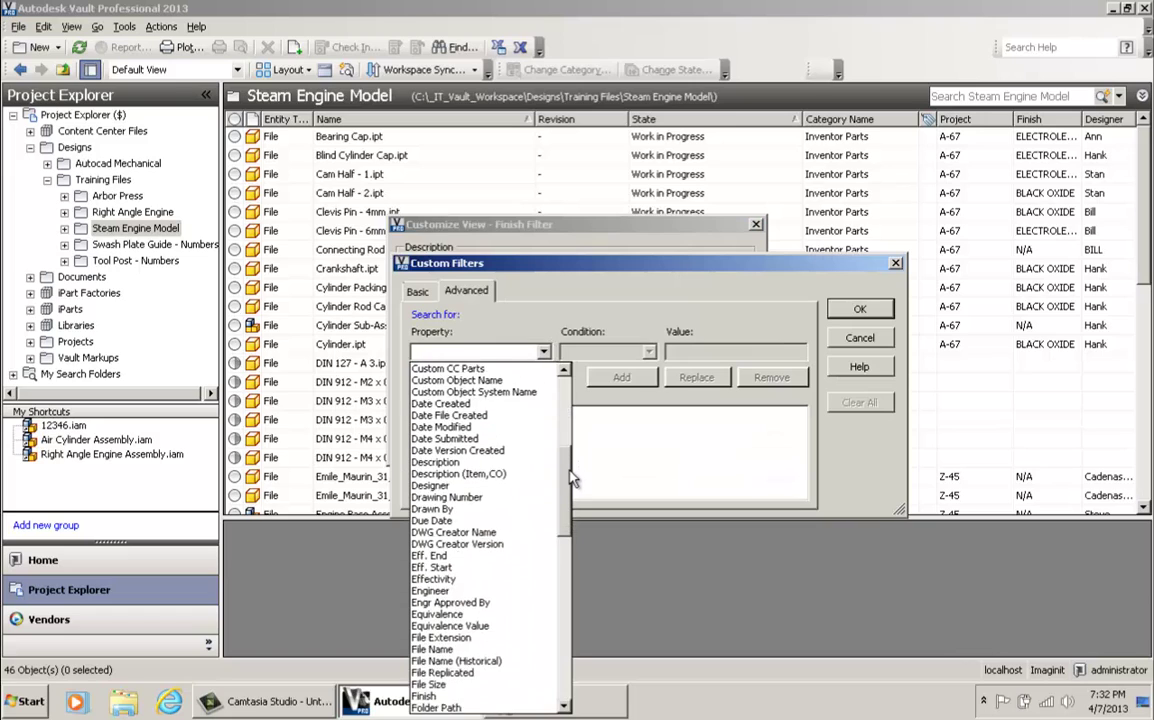
{"action": "scroll", "coordinate": [572, 480], "scroll_direction": "down", "scroll_amount": 4}
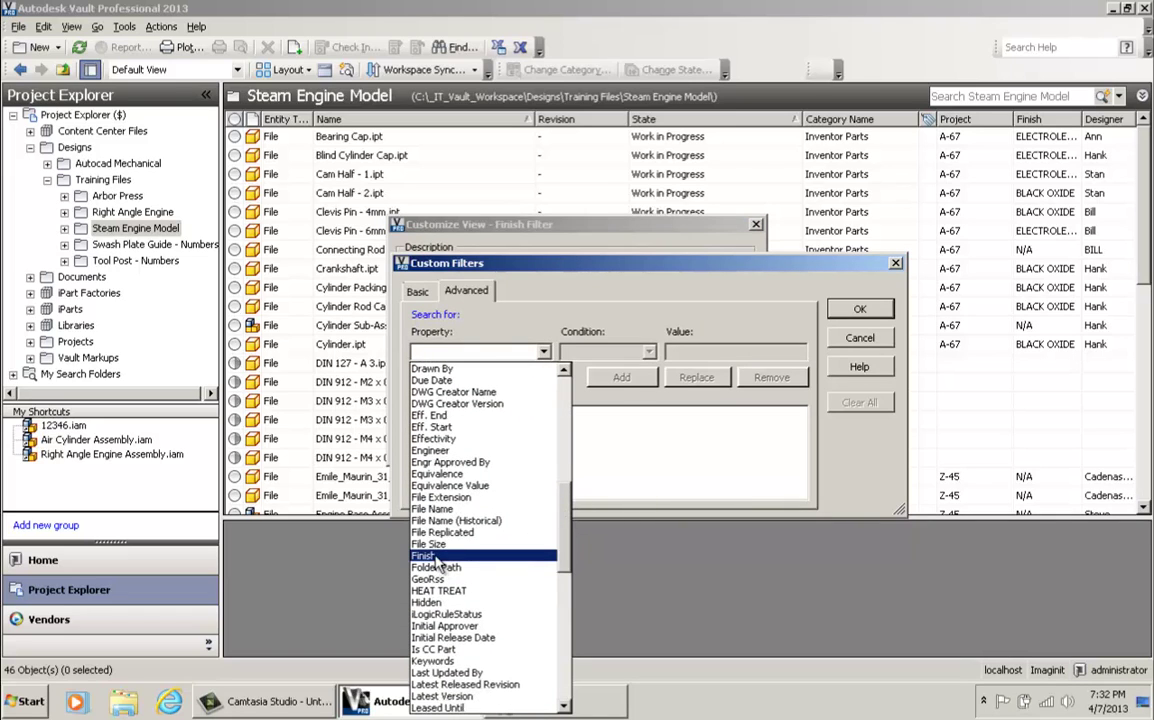
{"action": "left_click", "coordinate": [437, 556]}
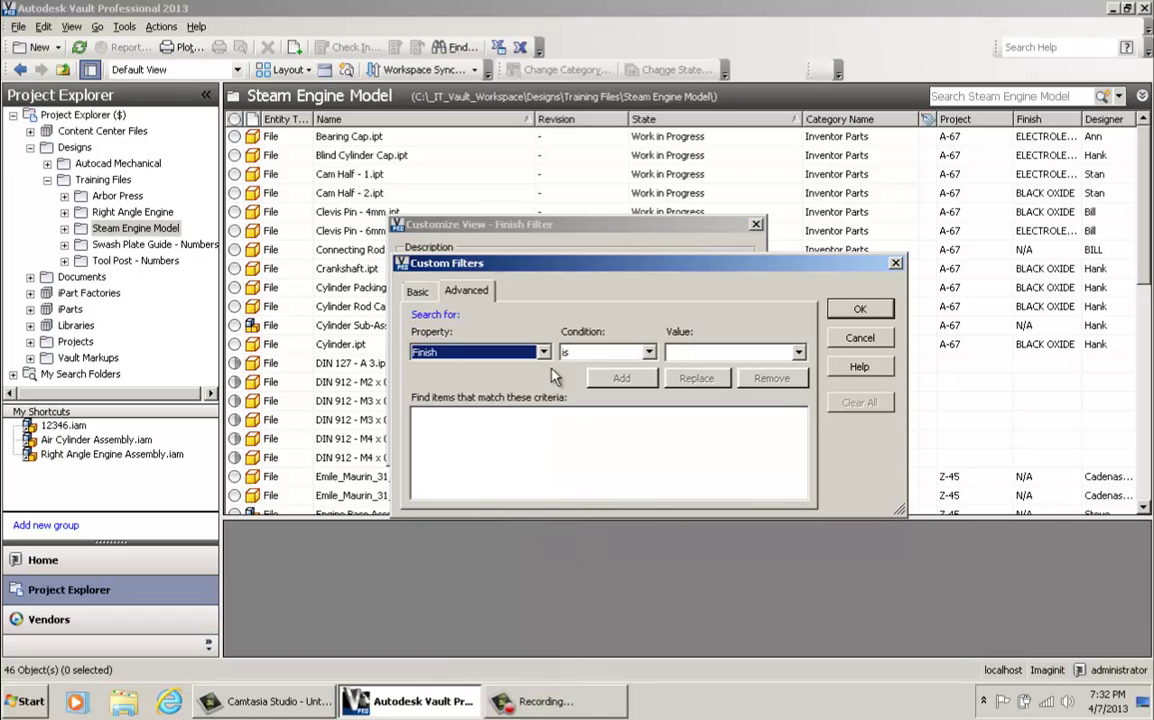
{"action": "left_click", "coordinate": [799, 353]}
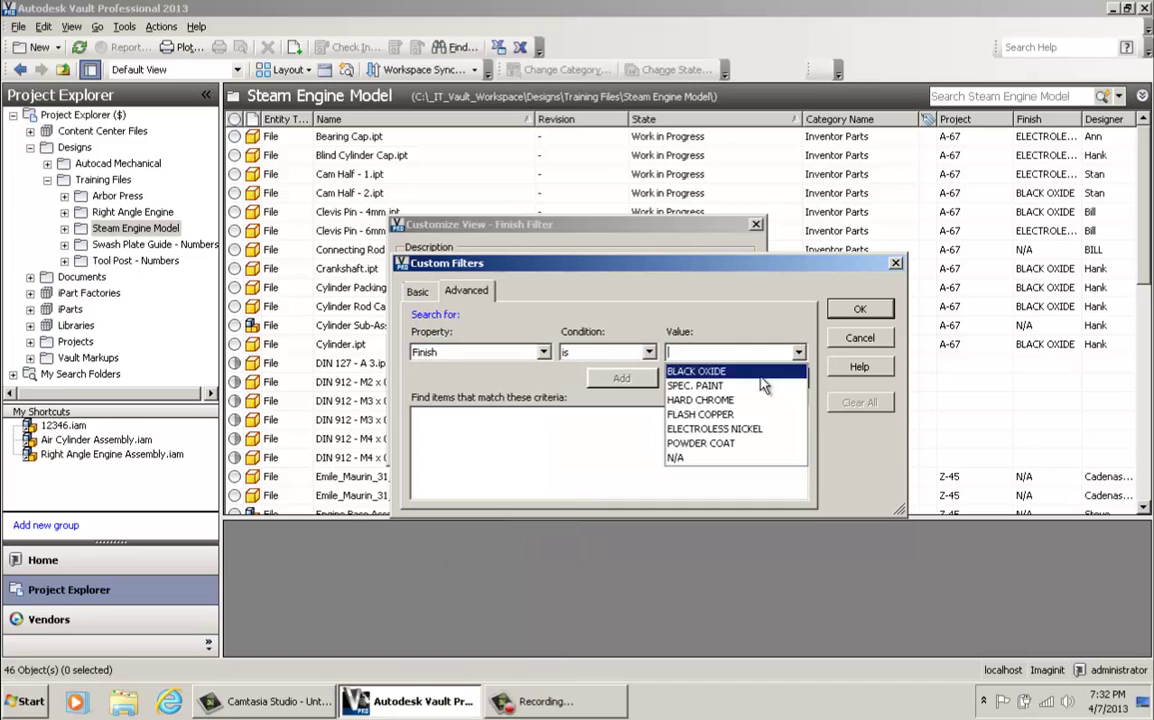
{"action": "left_click", "coordinate": [741, 433]}
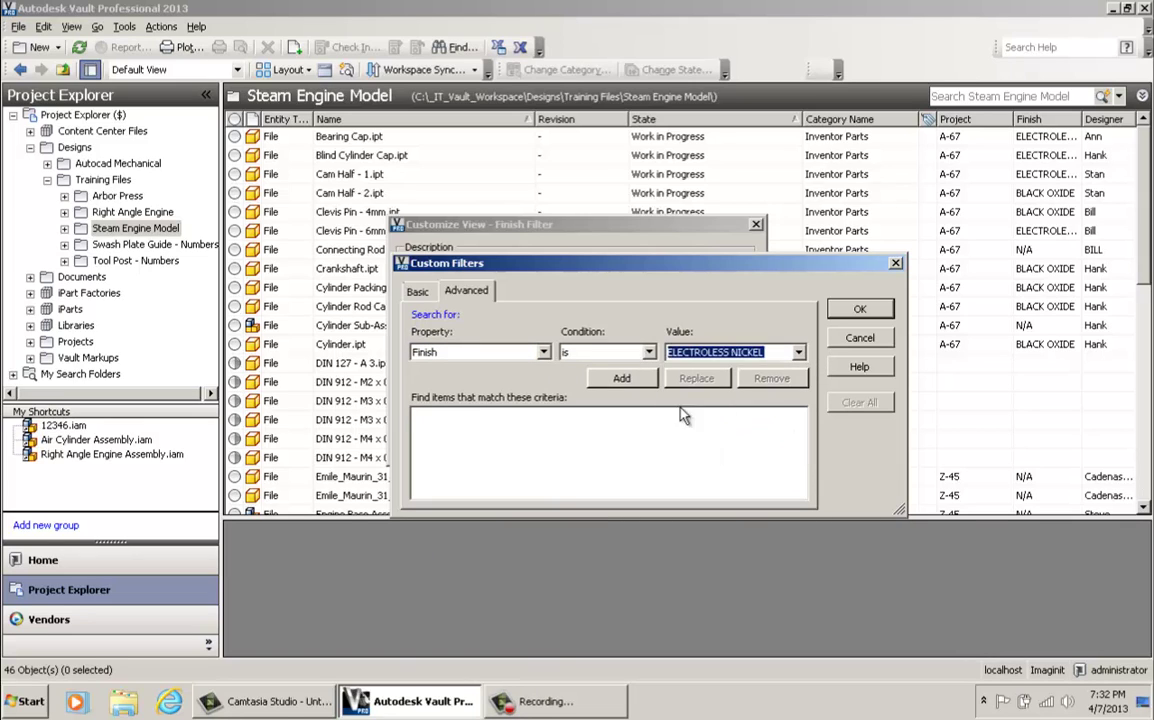
{"action": "left_click", "coordinate": [621, 378]}
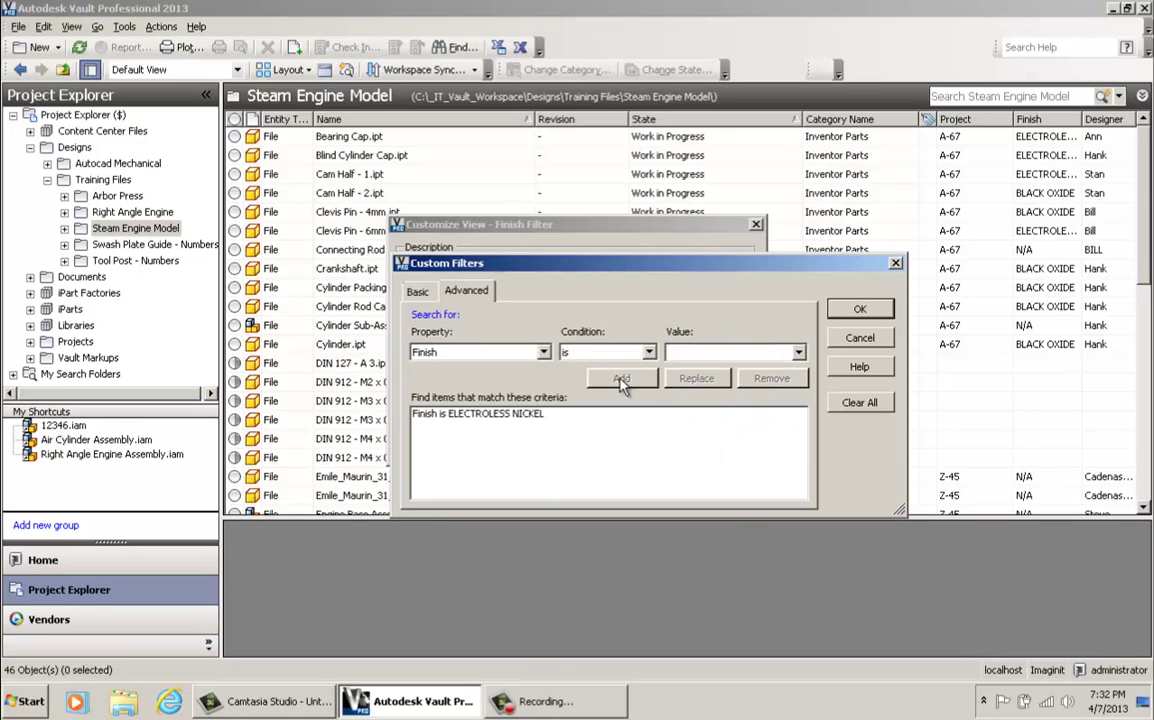
{"action": "left_click", "coordinate": [862, 313]}
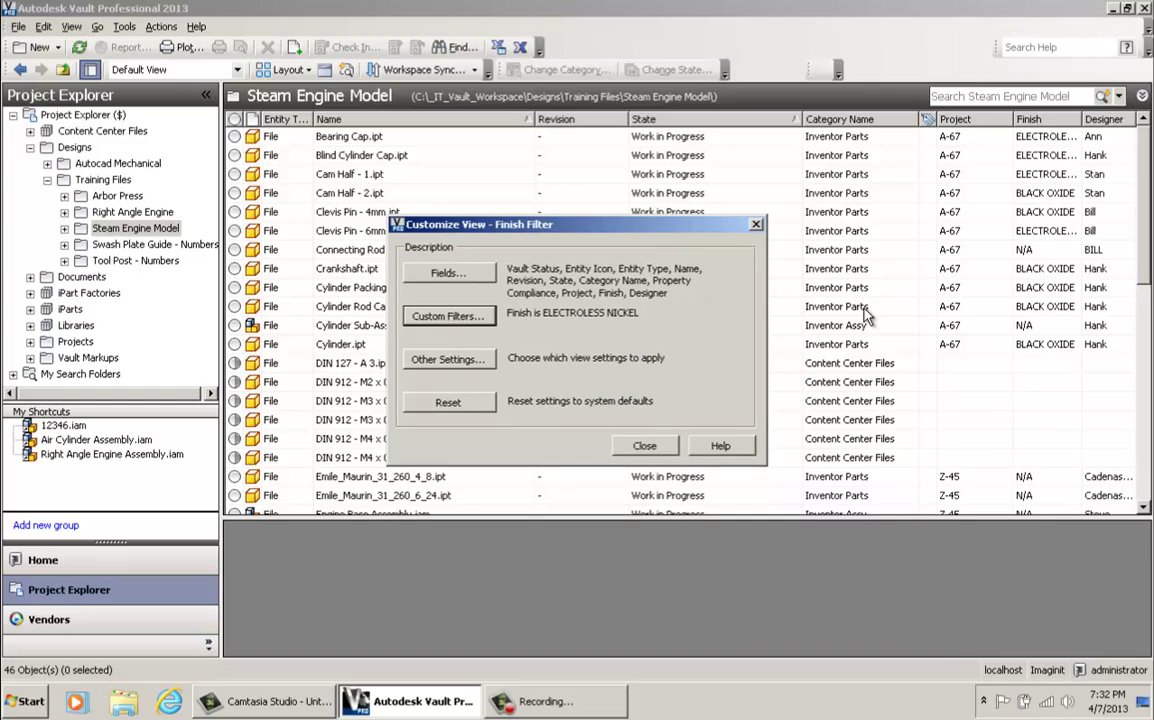
{"action": "left_click", "coordinate": [652, 447]}
{"action": "left_click", "coordinate": [703, 424]}
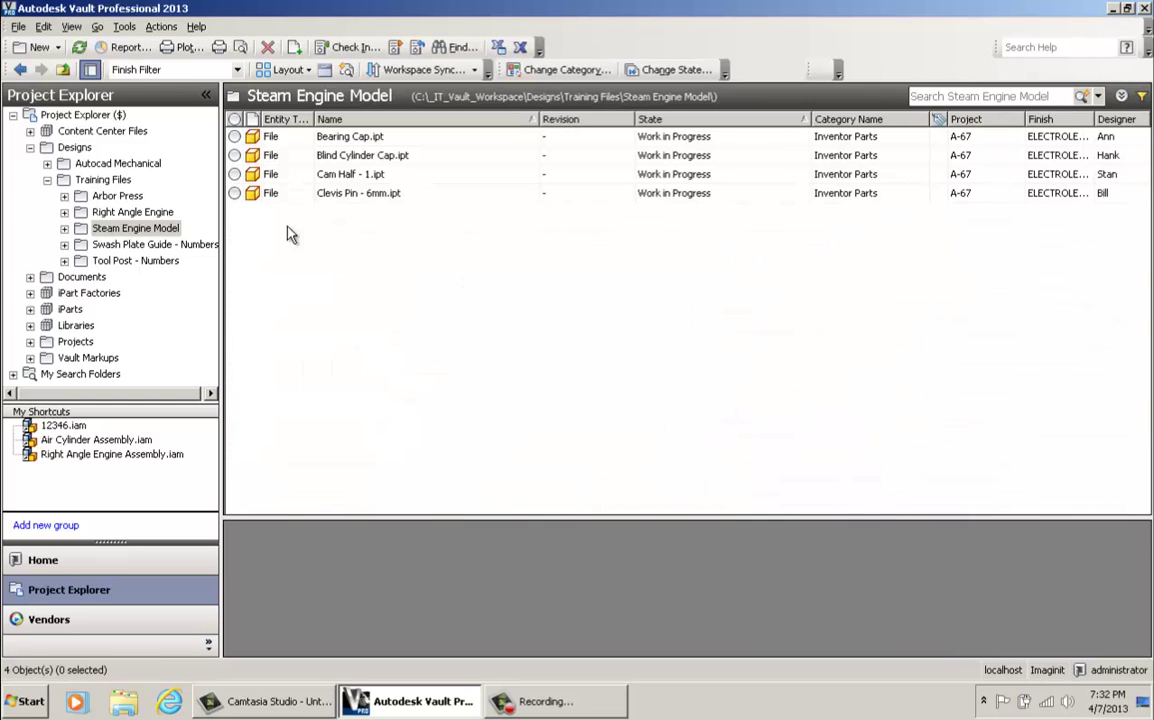
Open the Right Angle Engine folder and apply the Finish Filter view to it
{"action": "left_click", "coordinate": [148, 229]}
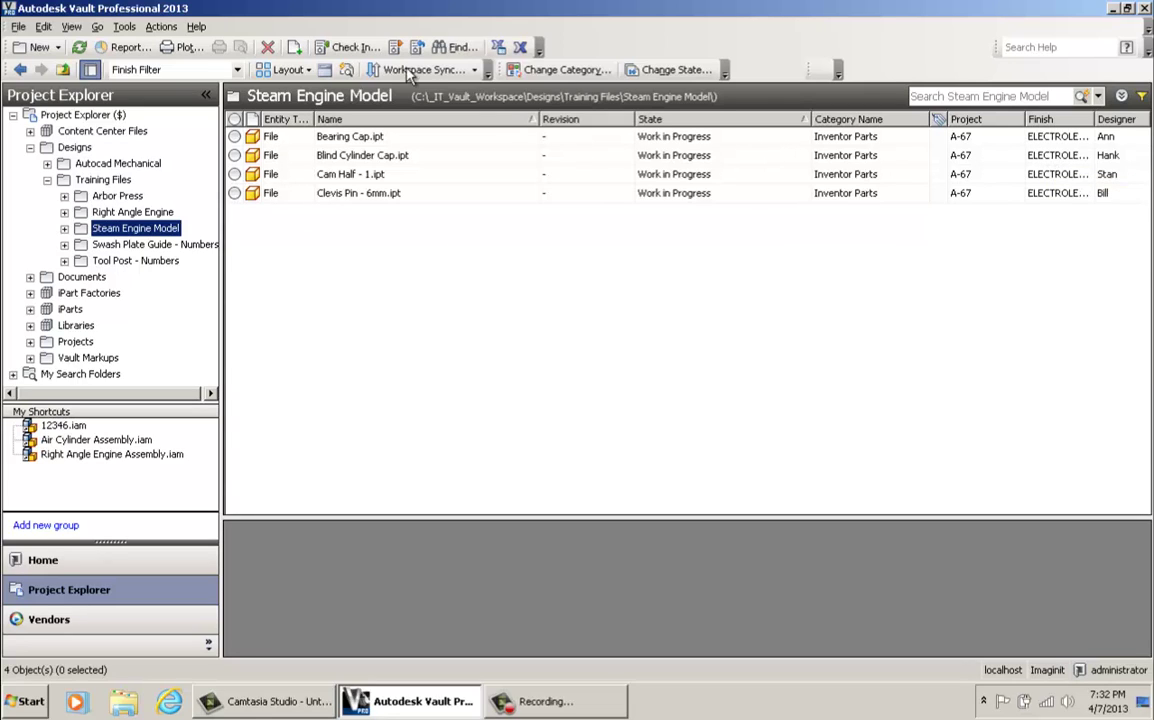
{"action": "left_click", "coordinate": [142, 213]}
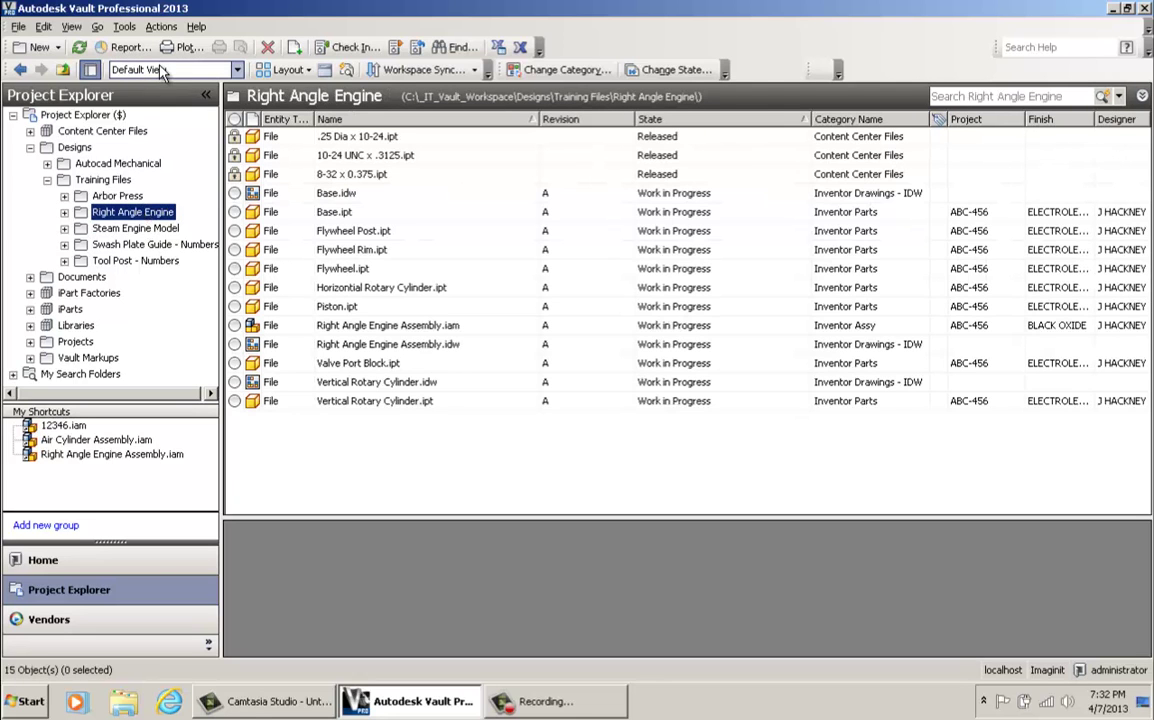
{"action": "left_click", "coordinate": [220, 69]}
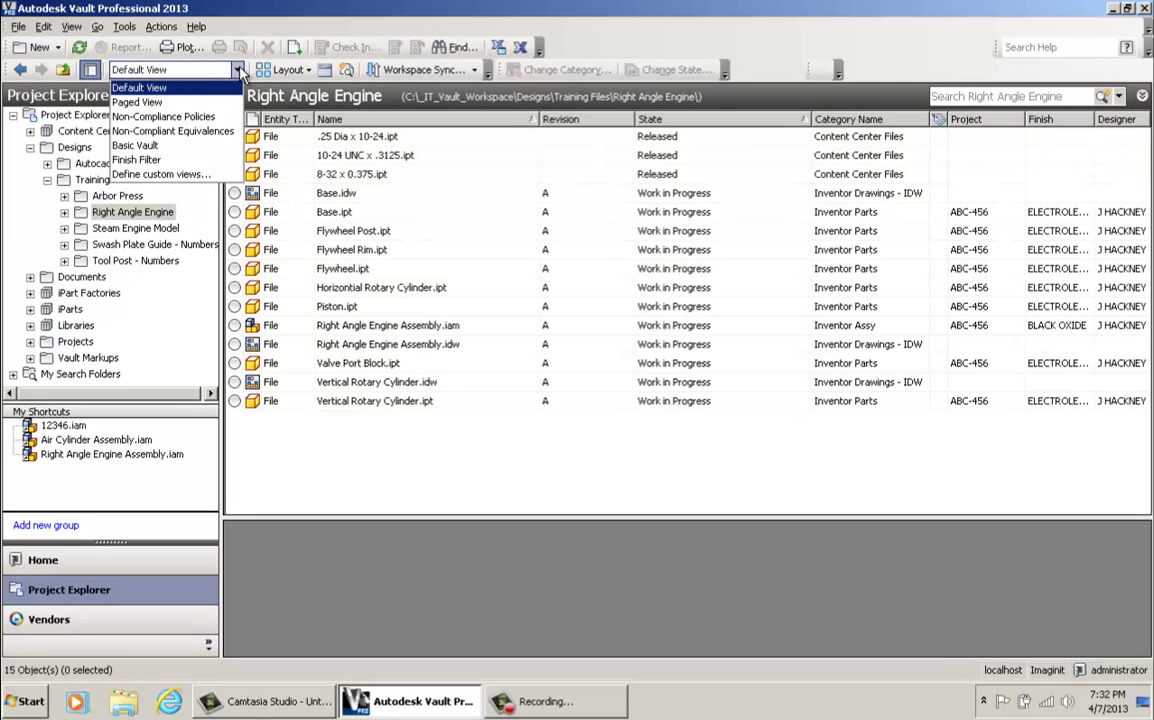
{"action": "left_click", "coordinate": [172, 160]}
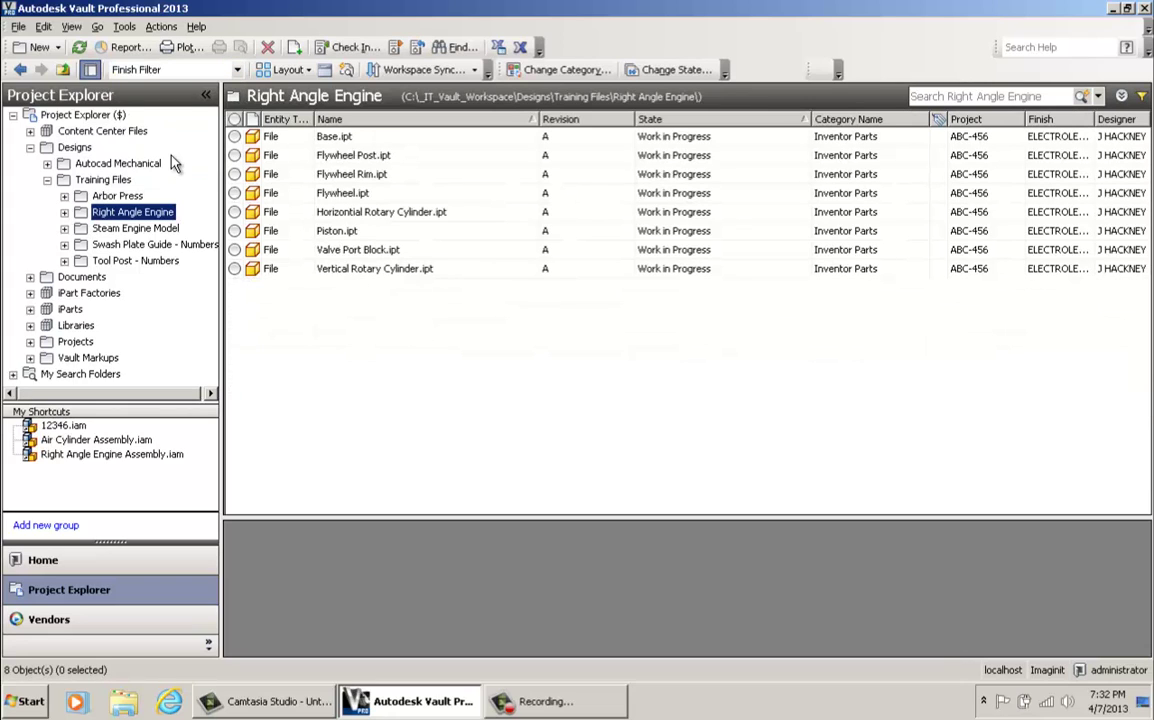
Return to the Steam Engine Model folder and clear its custom filters
{"action": "left_click", "coordinate": [128, 228]}
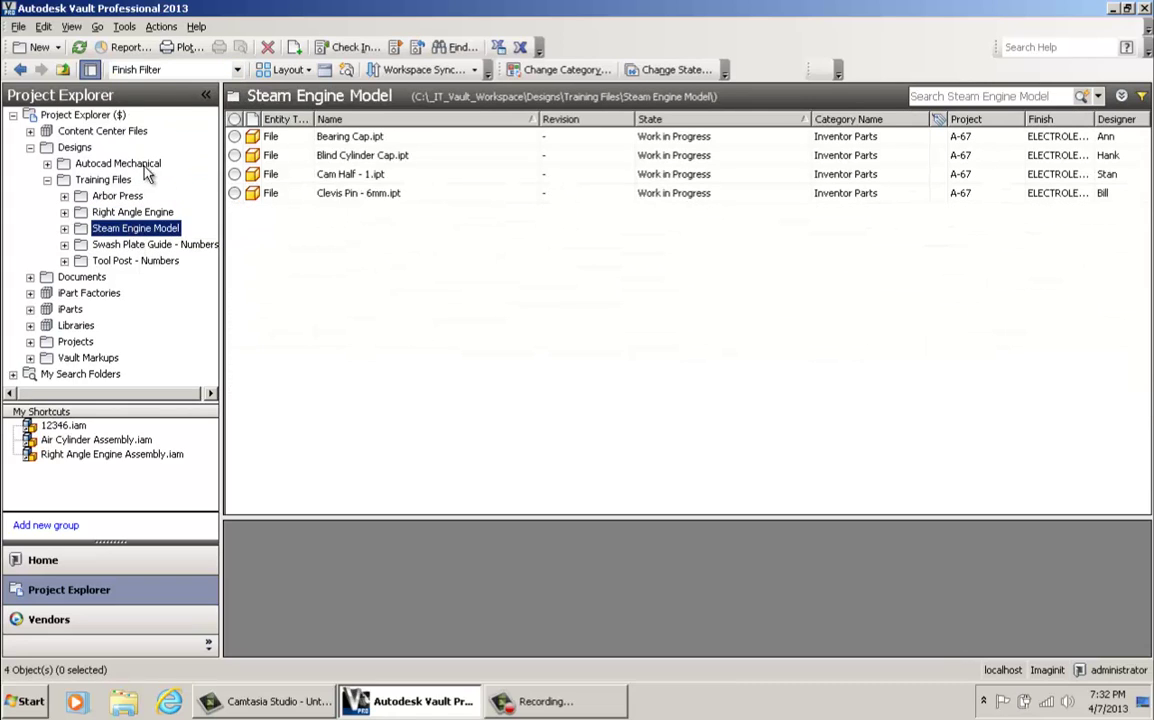
{"action": "left_click", "coordinate": [1142, 97]}
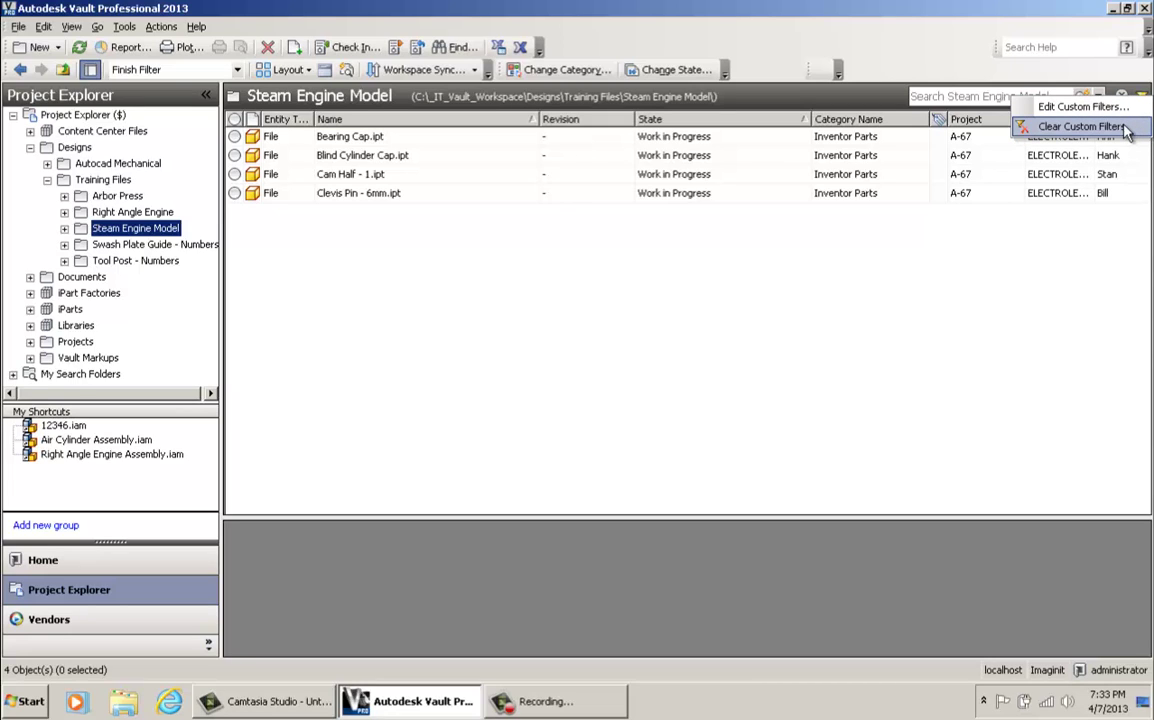
{"action": "left_click", "coordinate": [1080, 127]}
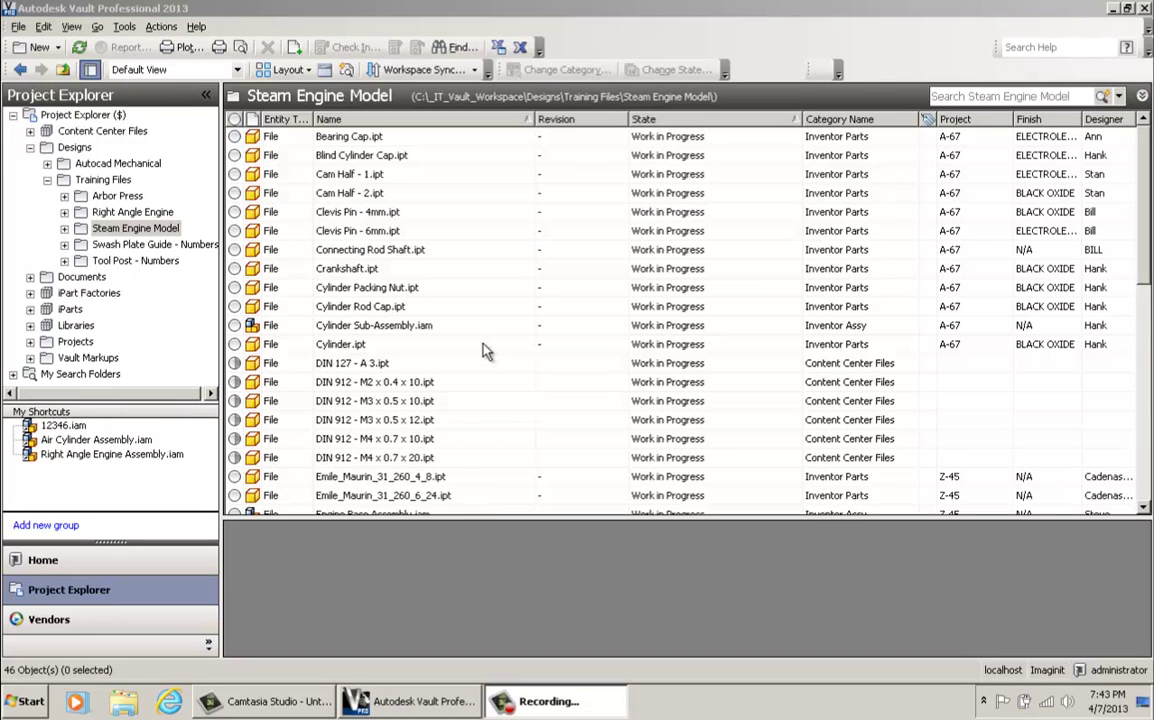
Apply a custom AutoFilter to the Name column that shows rows where the name is like "Clevis%"
{"action": "left_click", "coordinate": [529, 119]}
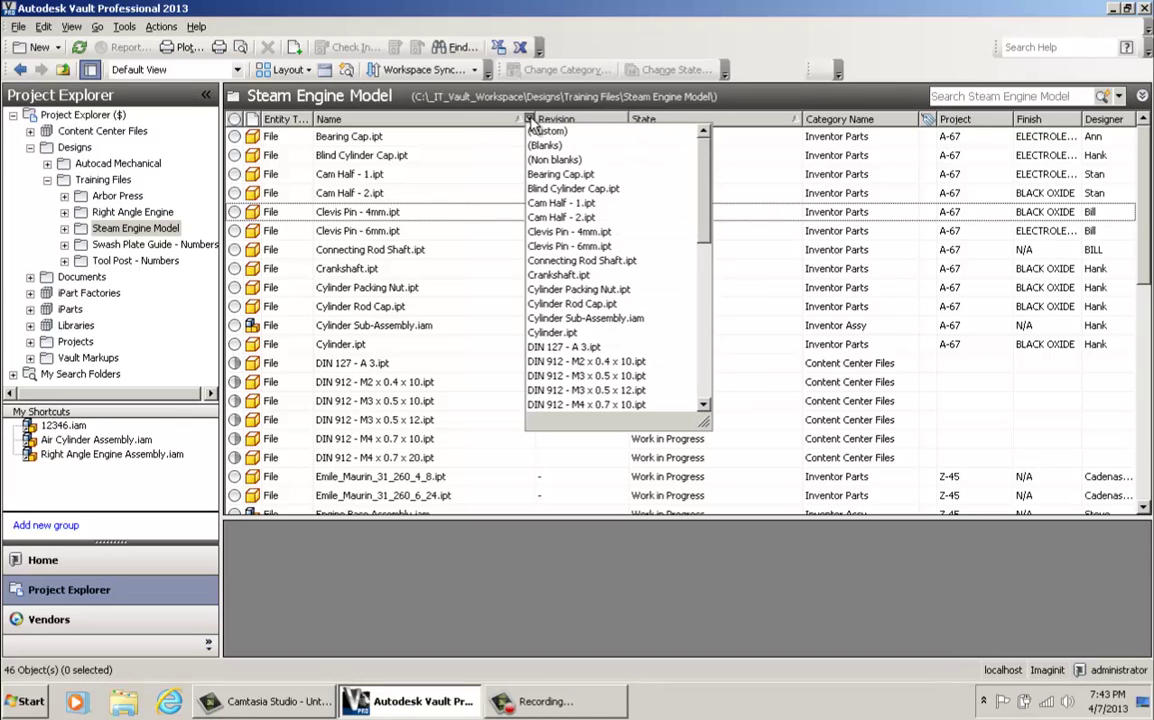
{"action": "left_click", "coordinate": [500, 131]}
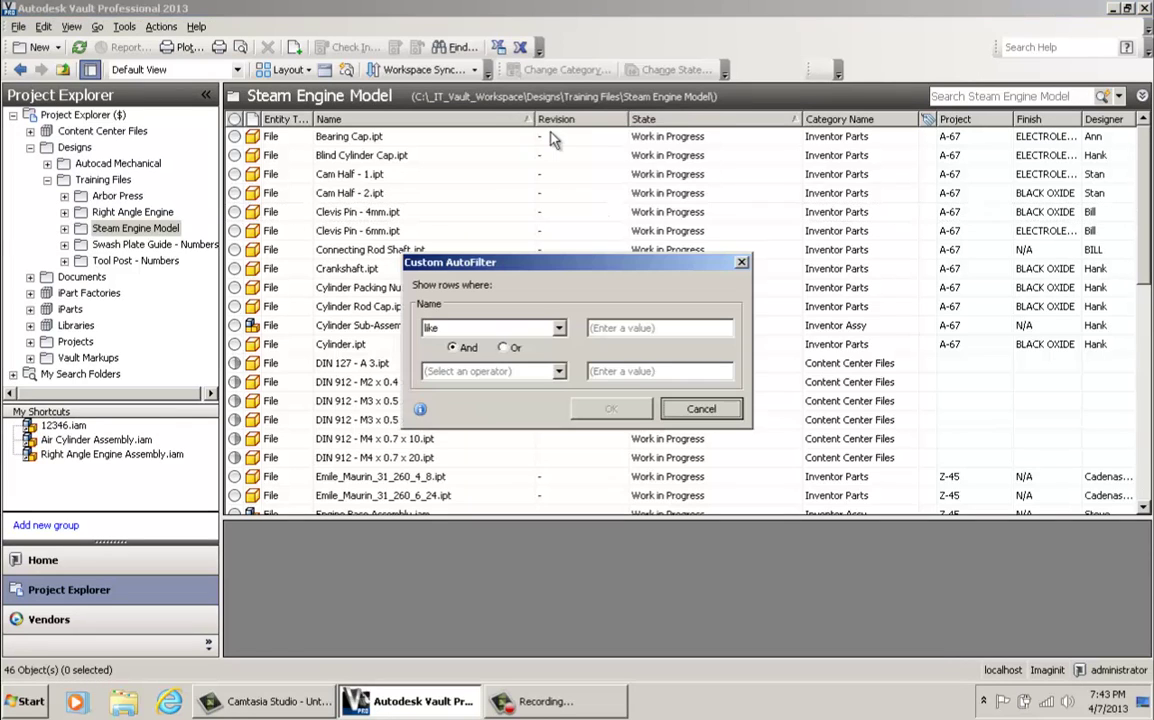
{"action": "left_click", "coordinate": [559, 328]}
{"action": "scroll", "coordinate": [561, 413], "scroll_direction": "down", "scroll_amount": 1}
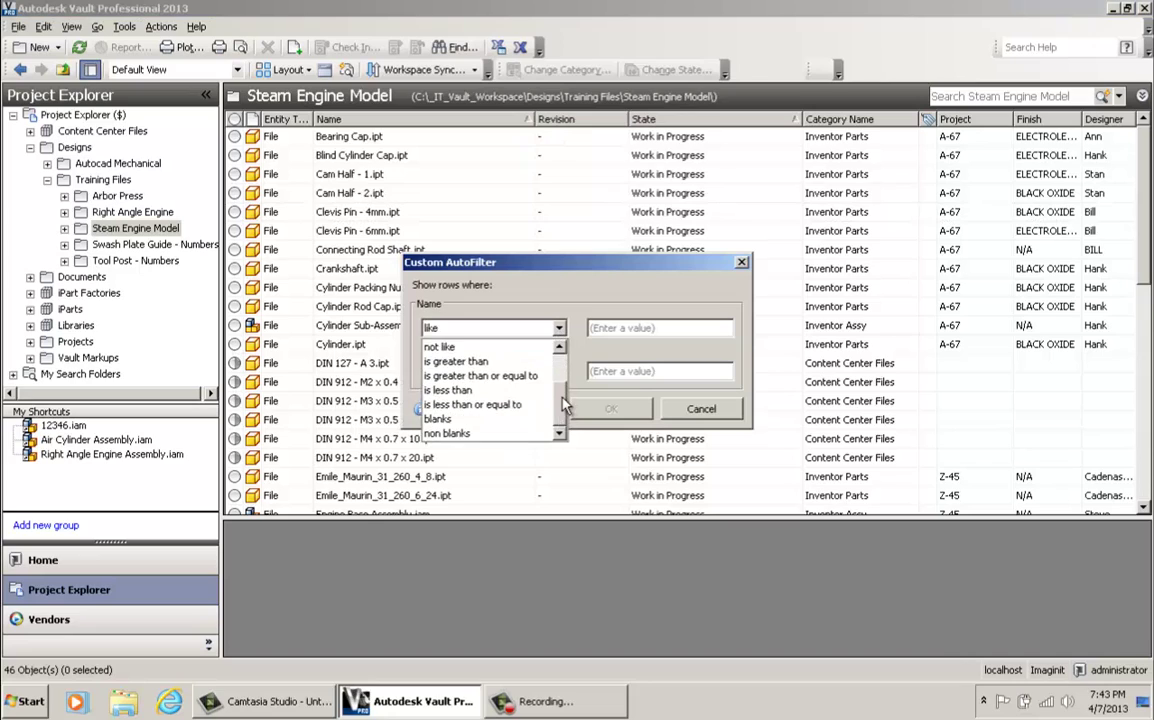
{"action": "scroll", "coordinate": [563, 366], "scroll_direction": "up", "scroll_amount": 1}
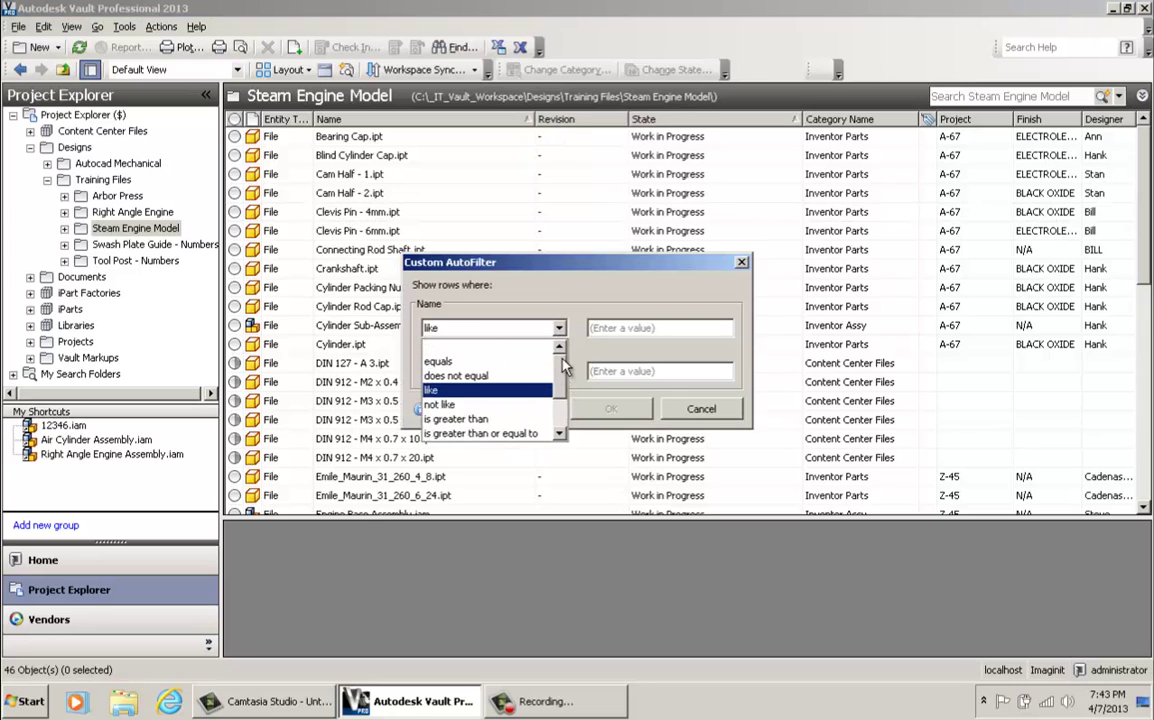
{"action": "left_click", "coordinate": [490, 392]}
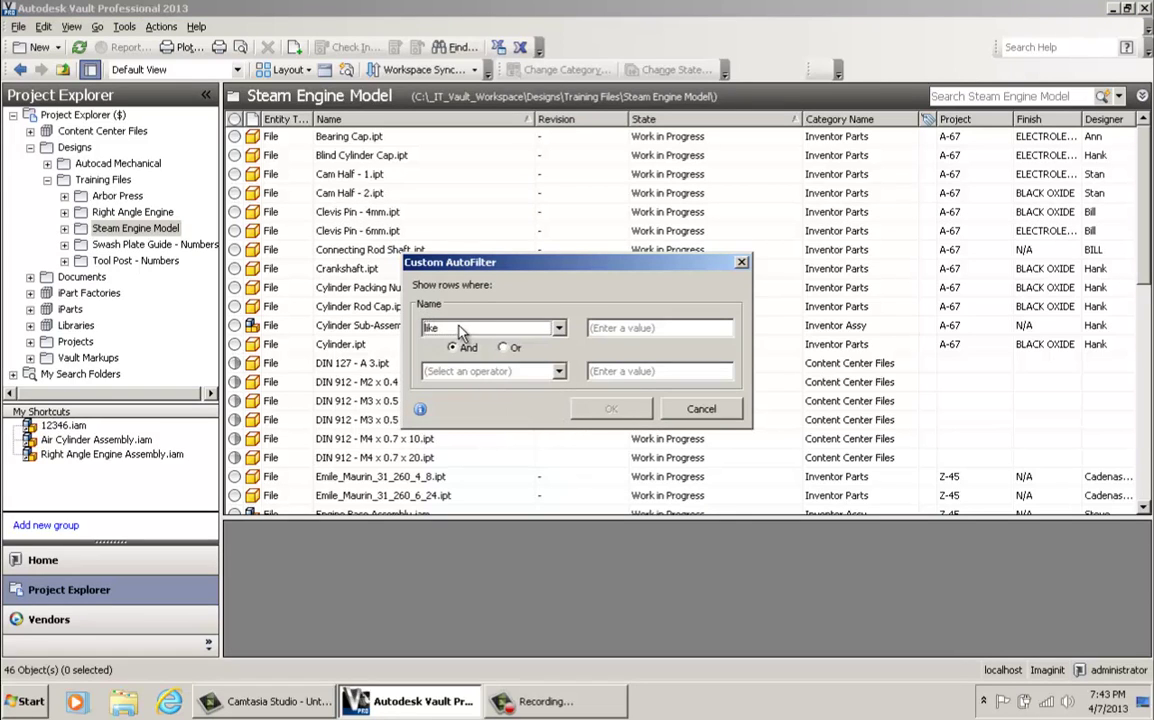
{"action": "left_click", "coordinate": [613, 328]}
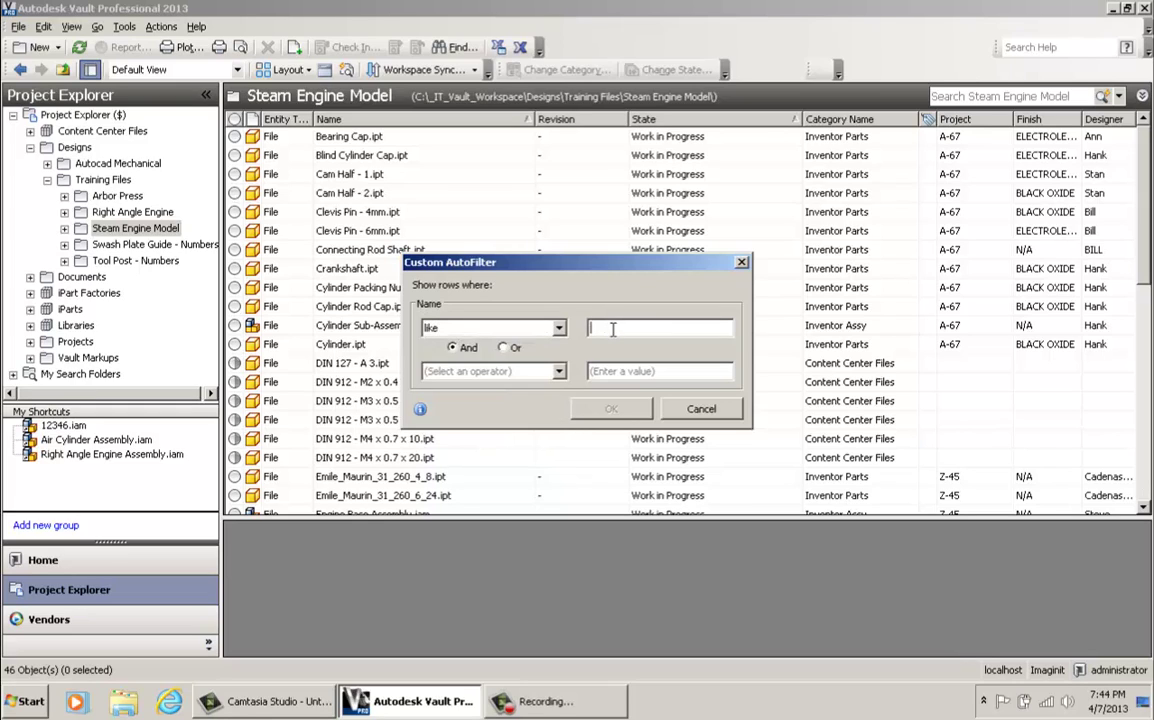
{"action": "type", "text": "Clevis%"}
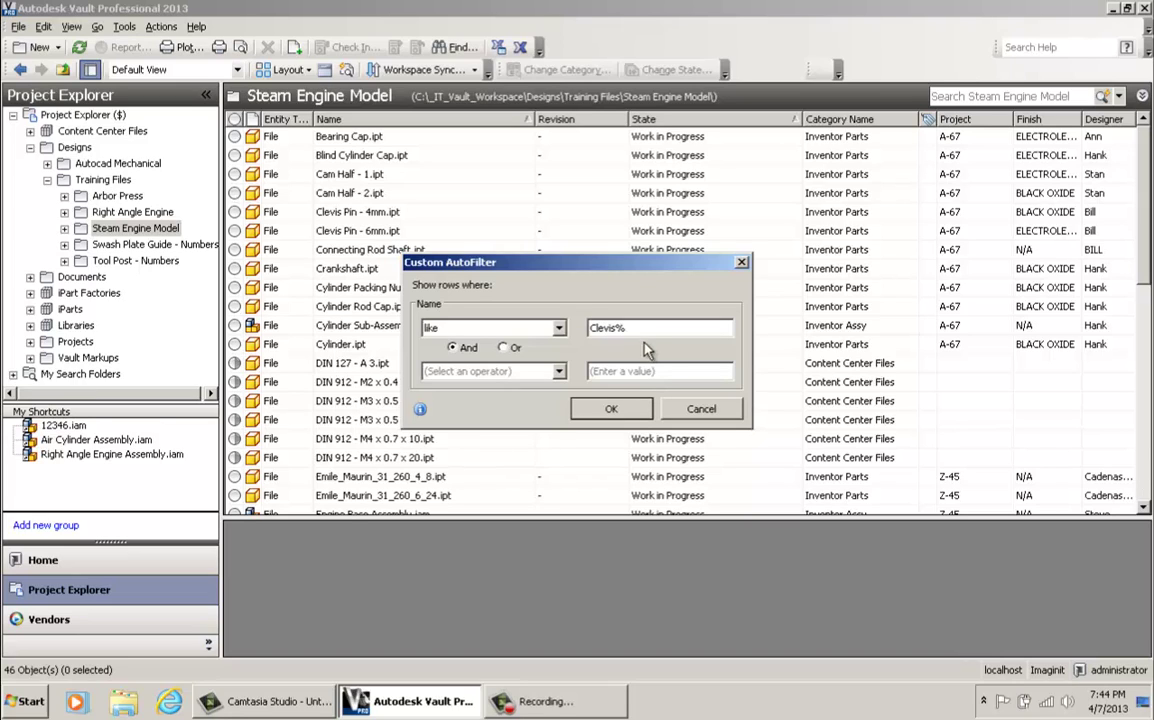
{"action": "left_click", "coordinate": [611, 409]}
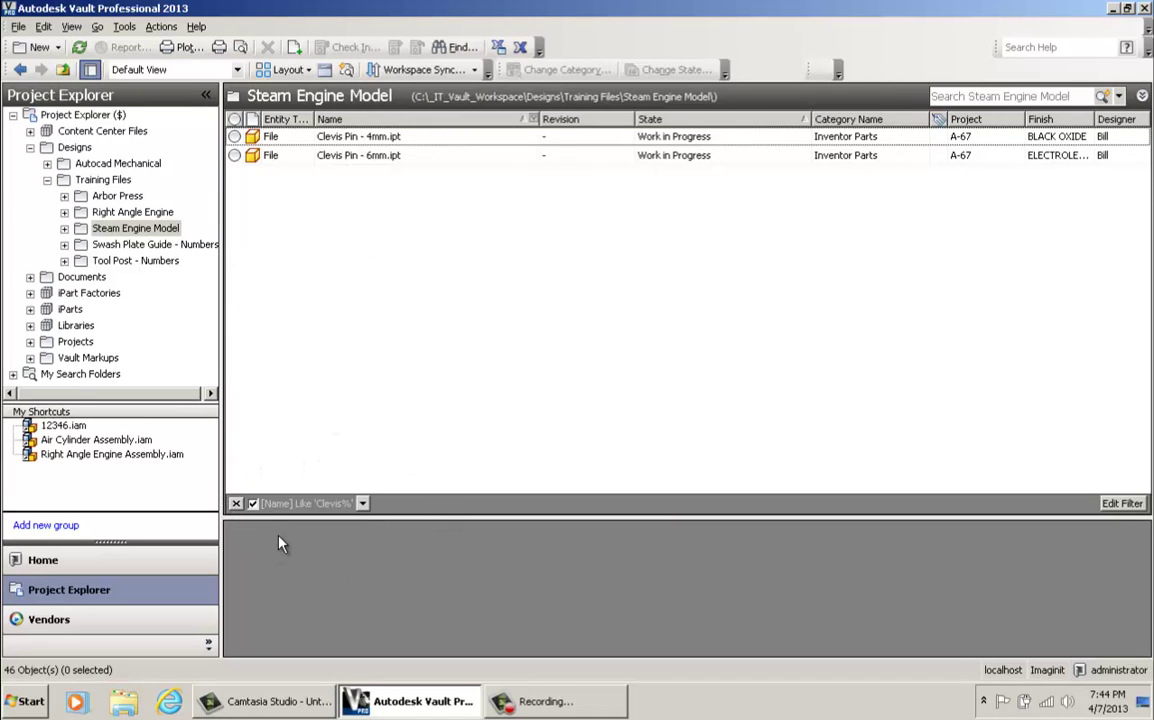
Switch the Name filter off and back on to compare the file lists
{"action": "left_click", "coordinate": [254, 505]}
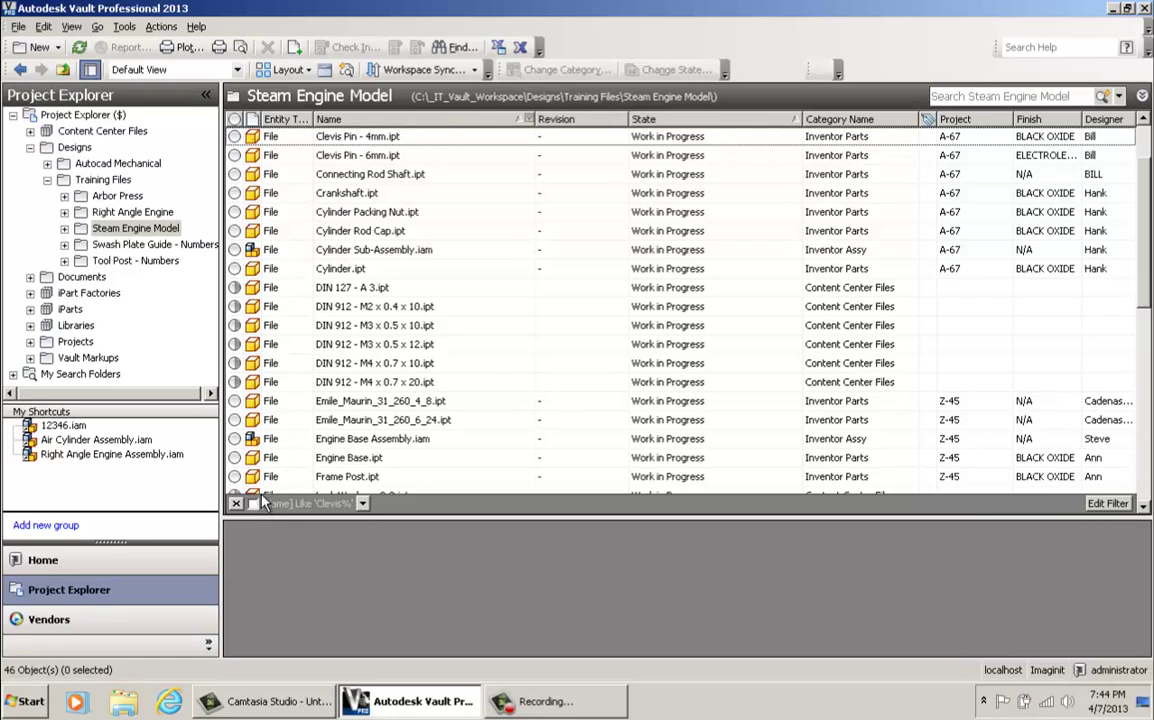
{"action": "left_click", "coordinate": [254, 504]}
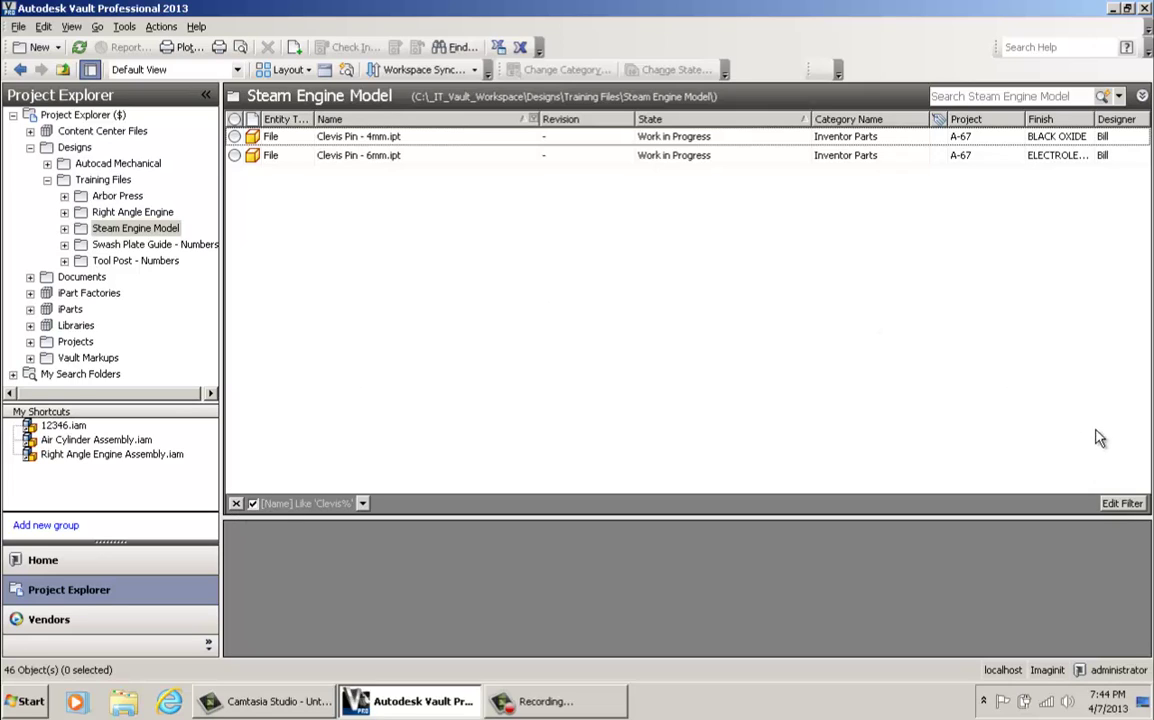
Open the Name filter for editing and examine the available fields, comparison operators, value entry and And/Or grouping options
{"action": "left_click", "coordinate": [1120, 505]}
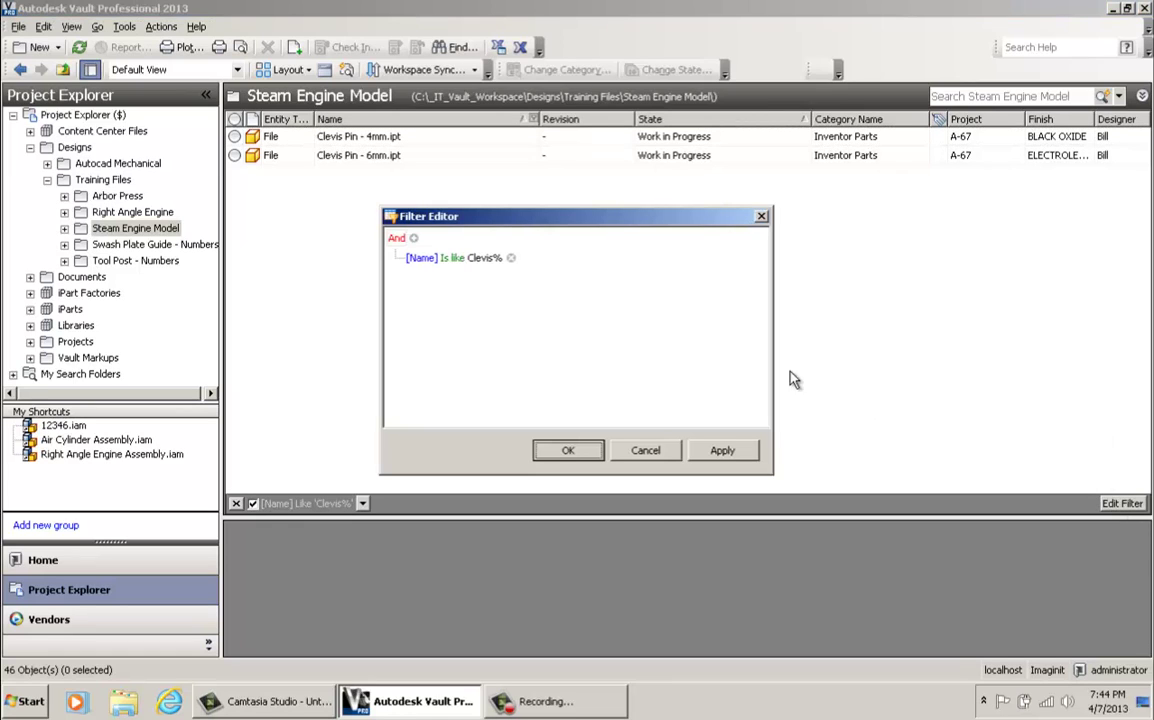
{"action": "left_click", "coordinate": [420, 259]}
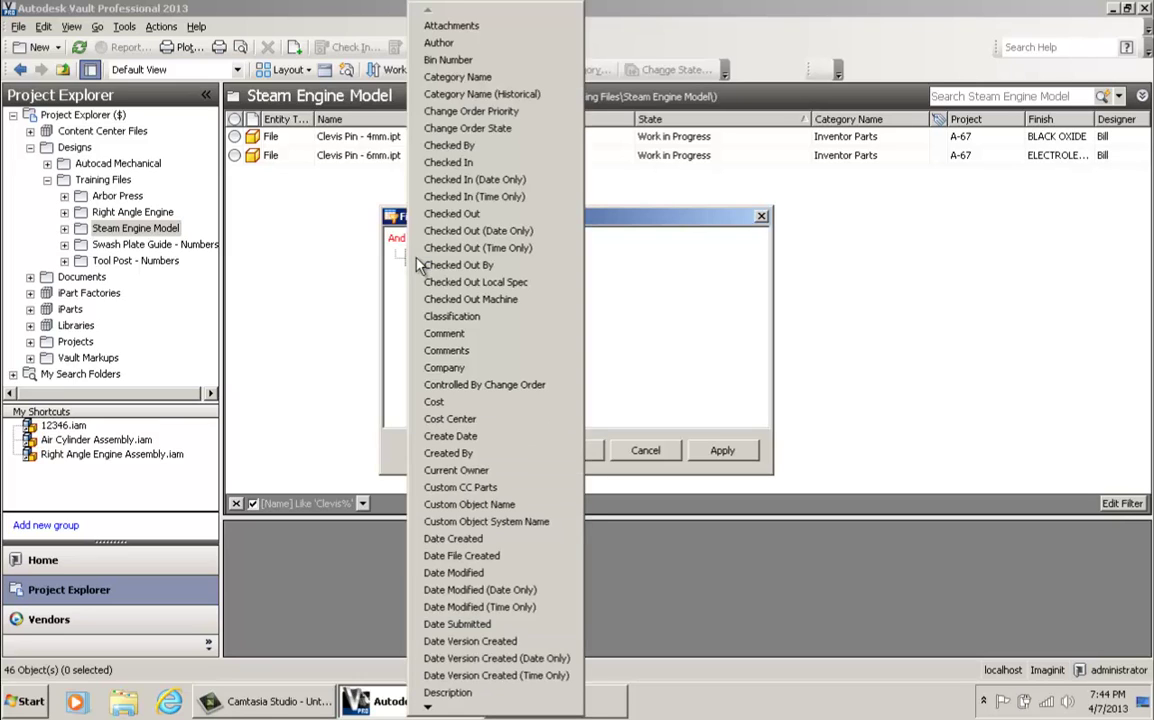
{"action": "left_click", "coordinate": [400, 337]}
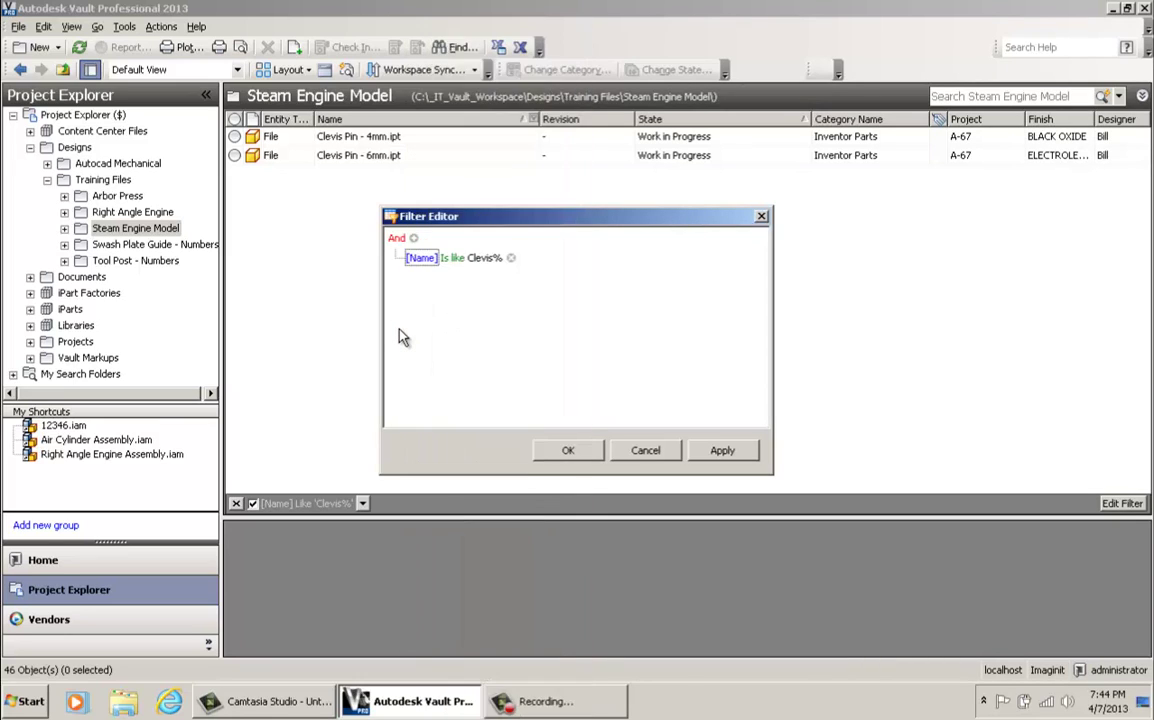
{"action": "left_click", "coordinate": [452, 260]}
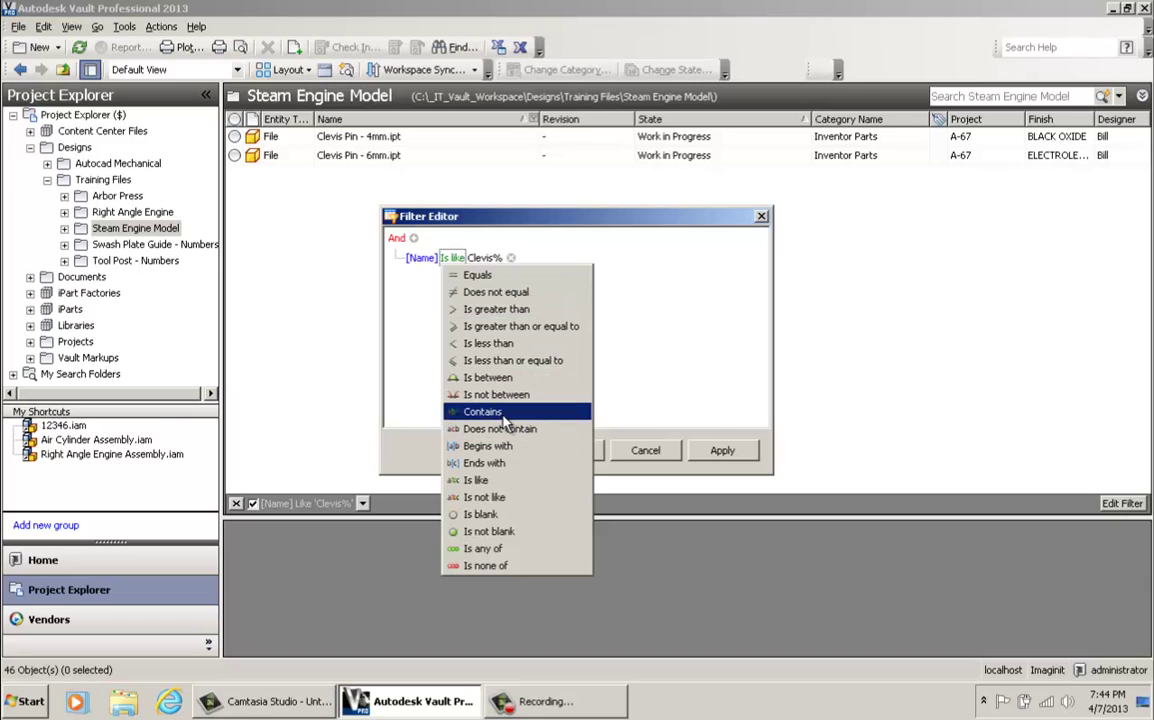
{"action": "left_click", "coordinate": [605, 315]}
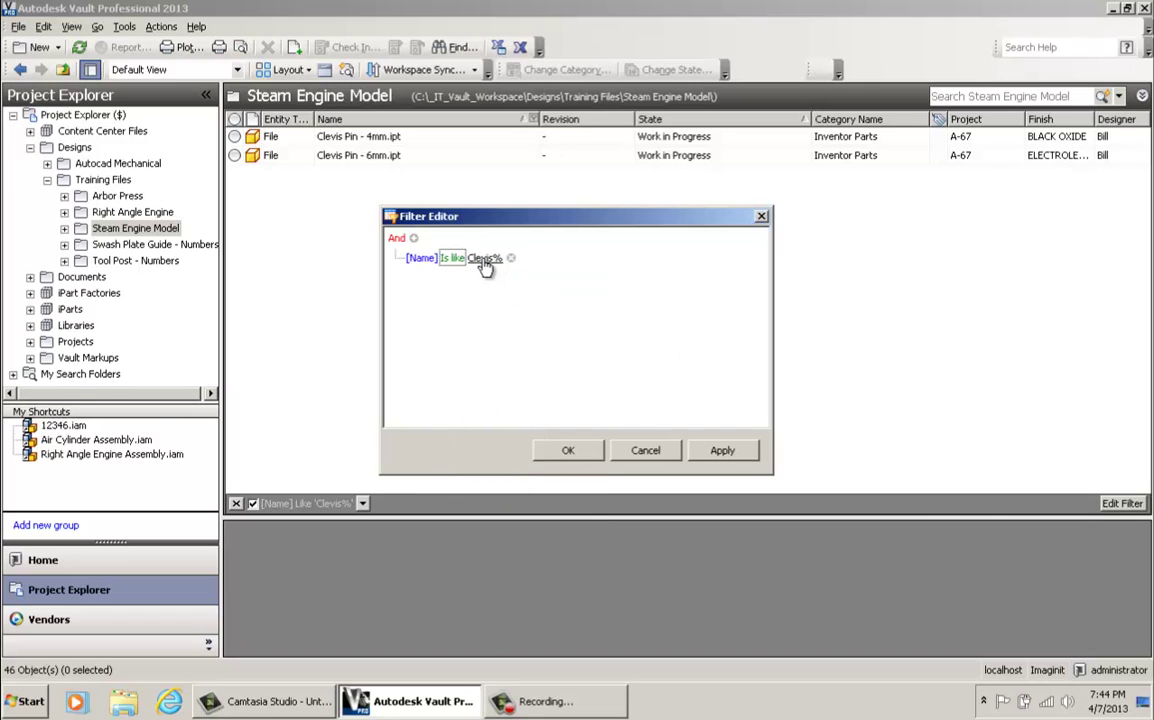
{"action": "left_click", "coordinate": [485, 258]}
{"action": "left_click", "coordinate": [596, 320]}
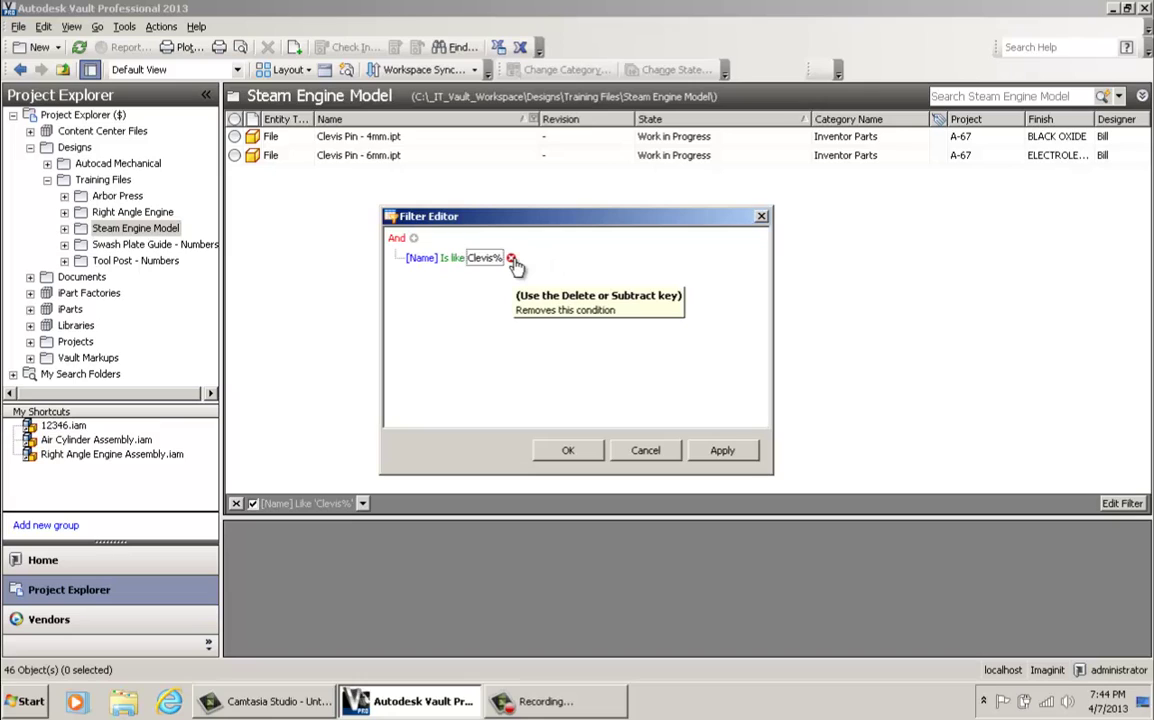
{"action": "left_click", "coordinate": [396, 241]}
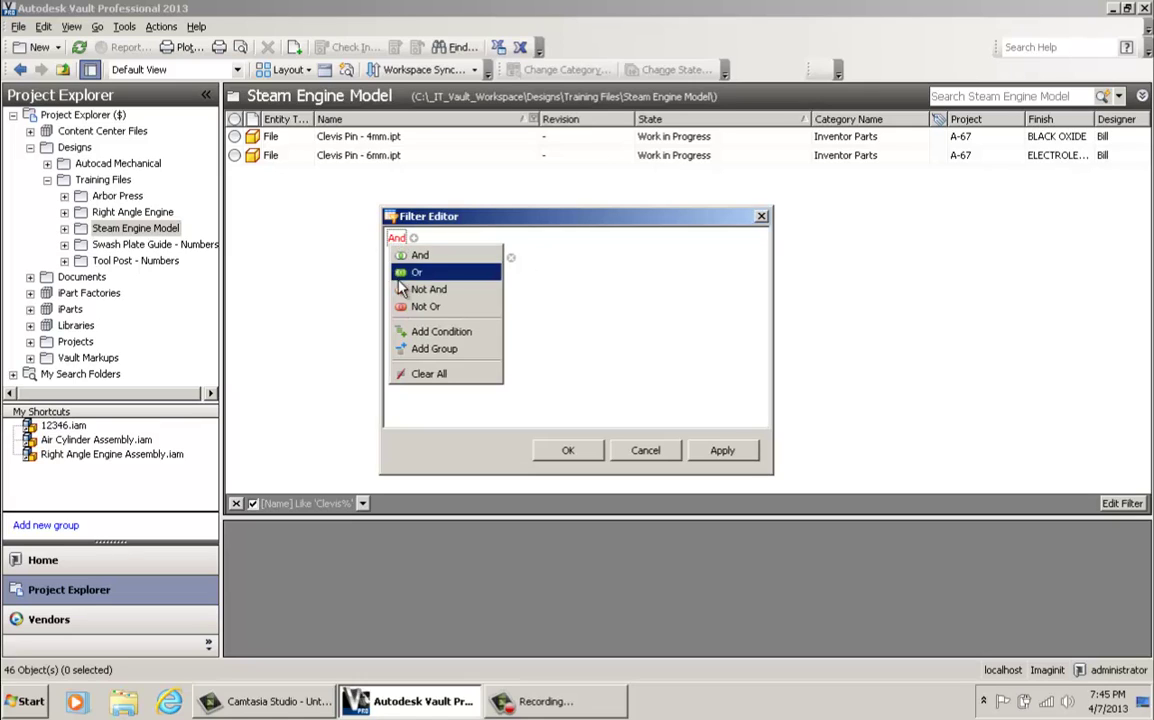
{"action": "left_click", "coordinate": [565, 349]}
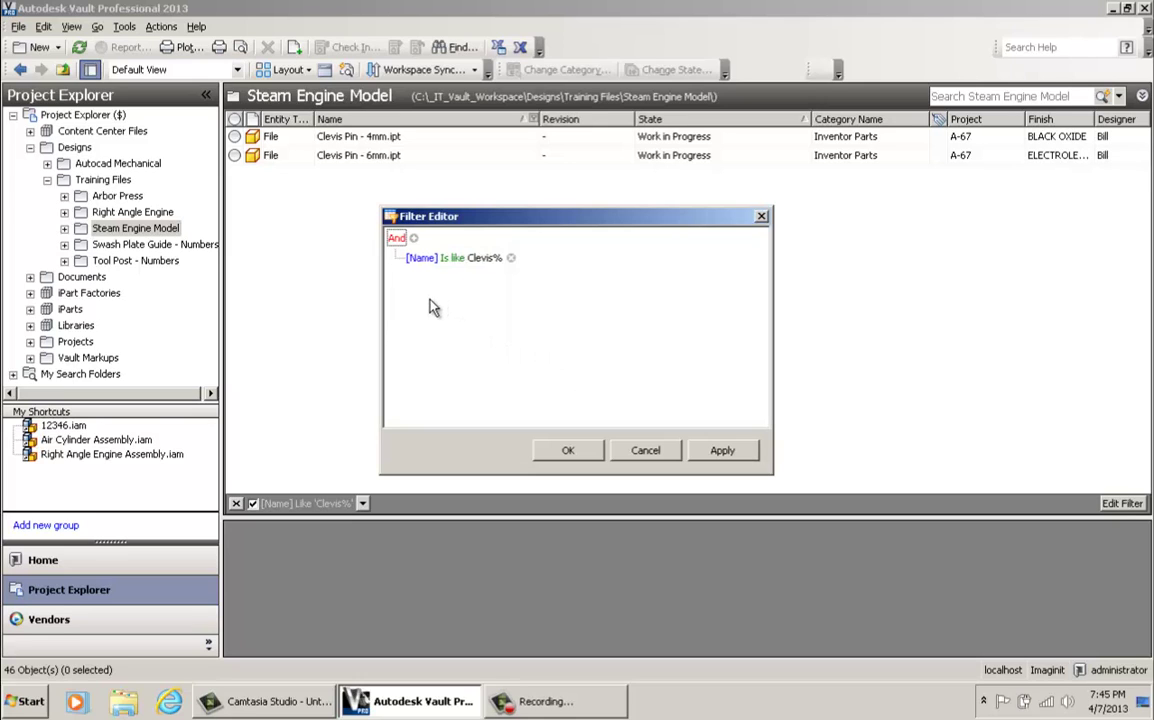
Change the existing filter condition so that Project contains "A"
{"action": "left_click", "coordinate": [422, 260]}
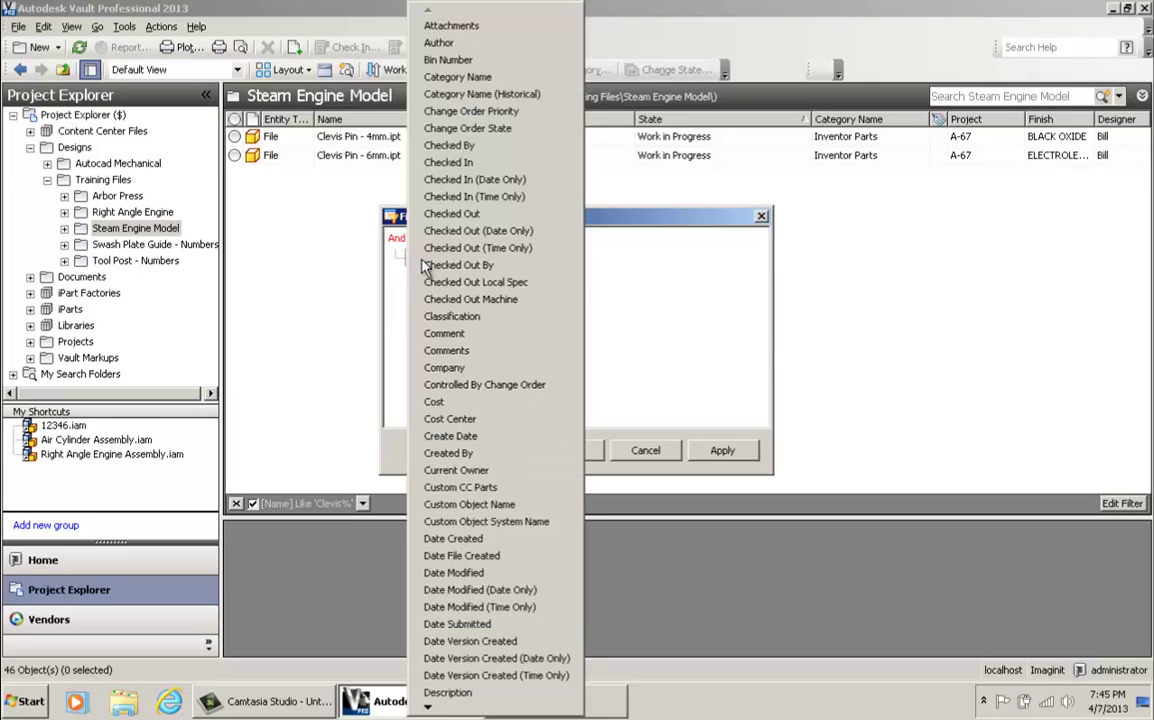
{"action": "mouse_move", "coordinate": [435, 712]}
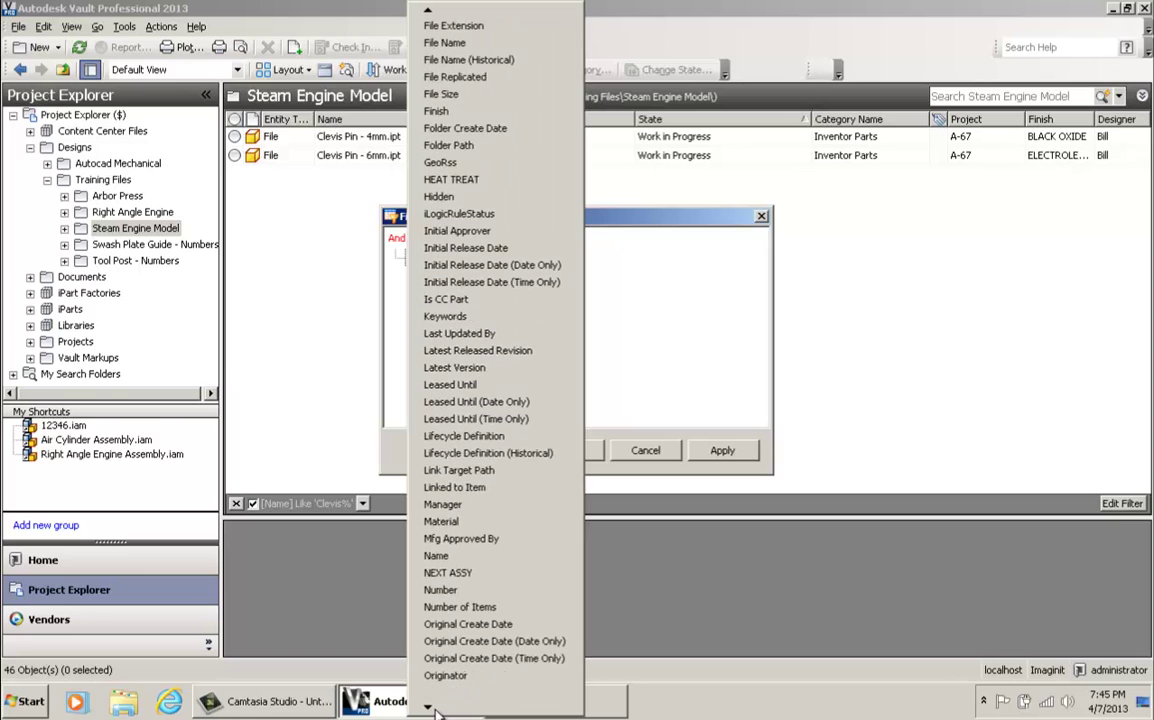
{"action": "left_click", "coordinate": [448, 625]}
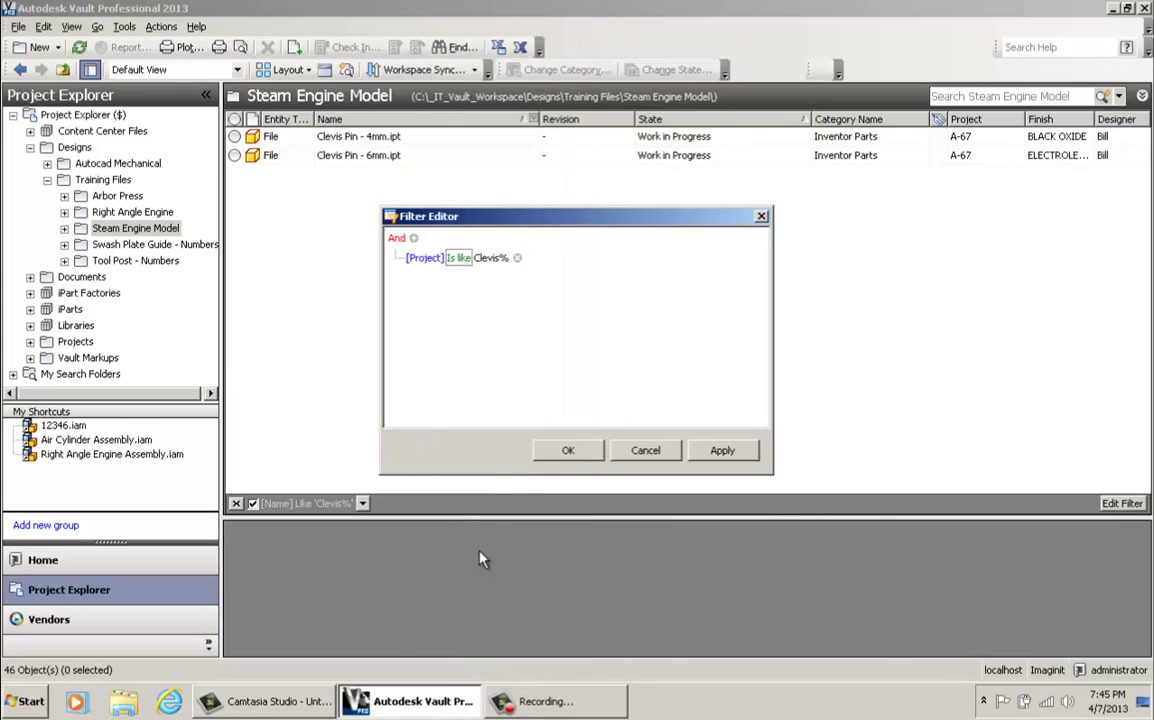
{"action": "left_click", "coordinate": [459, 258]}
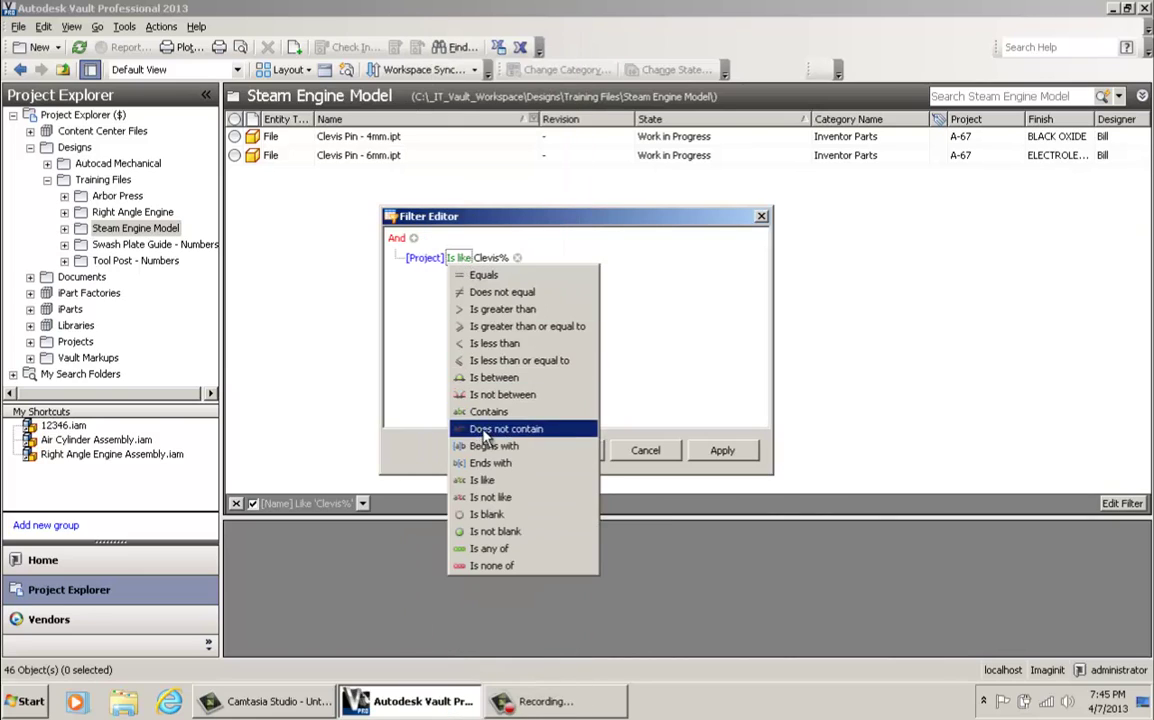
{"action": "left_click", "coordinate": [465, 411]}
{"action": "left_click", "coordinate": [510, 258]}
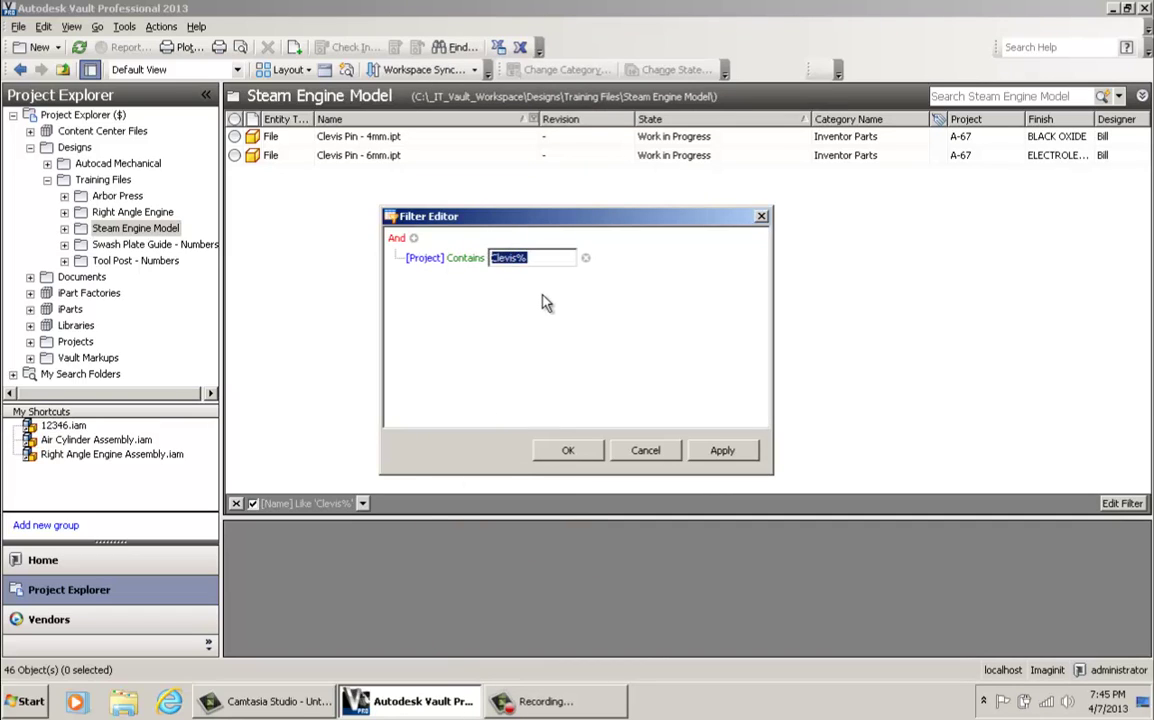
{"action": "type", "text": "A"}
{"action": "key", "text": "Return"}
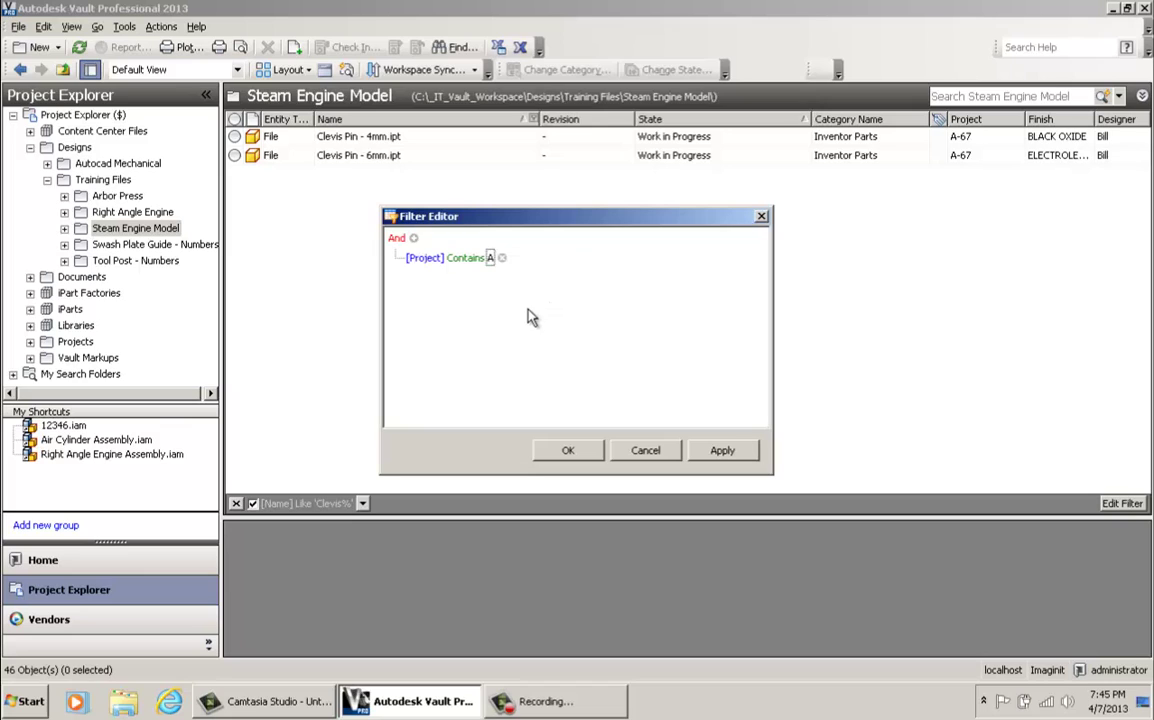
Add a second And condition where Category Name contains "Parts" and apply the edited filter to the file list
{"action": "left_click", "coordinate": [415, 242]}
{"action": "left_click", "coordinate": [422, 275]}
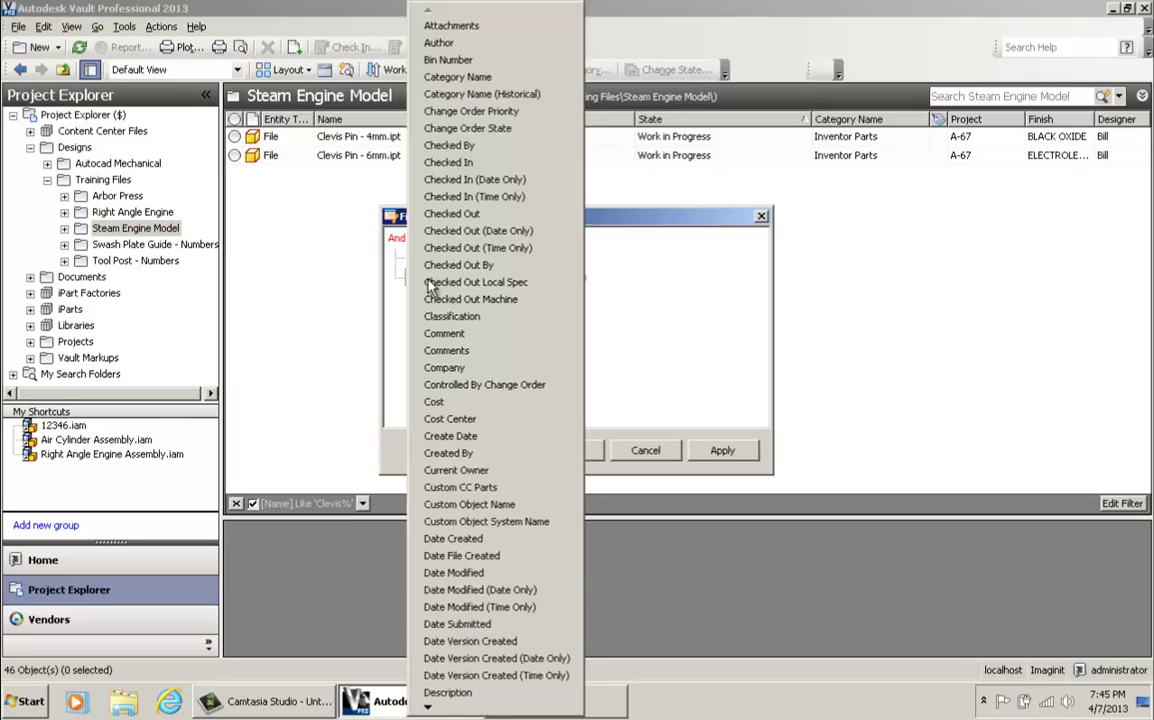
{"action": "left_click", "coordinate": [450, 77]}
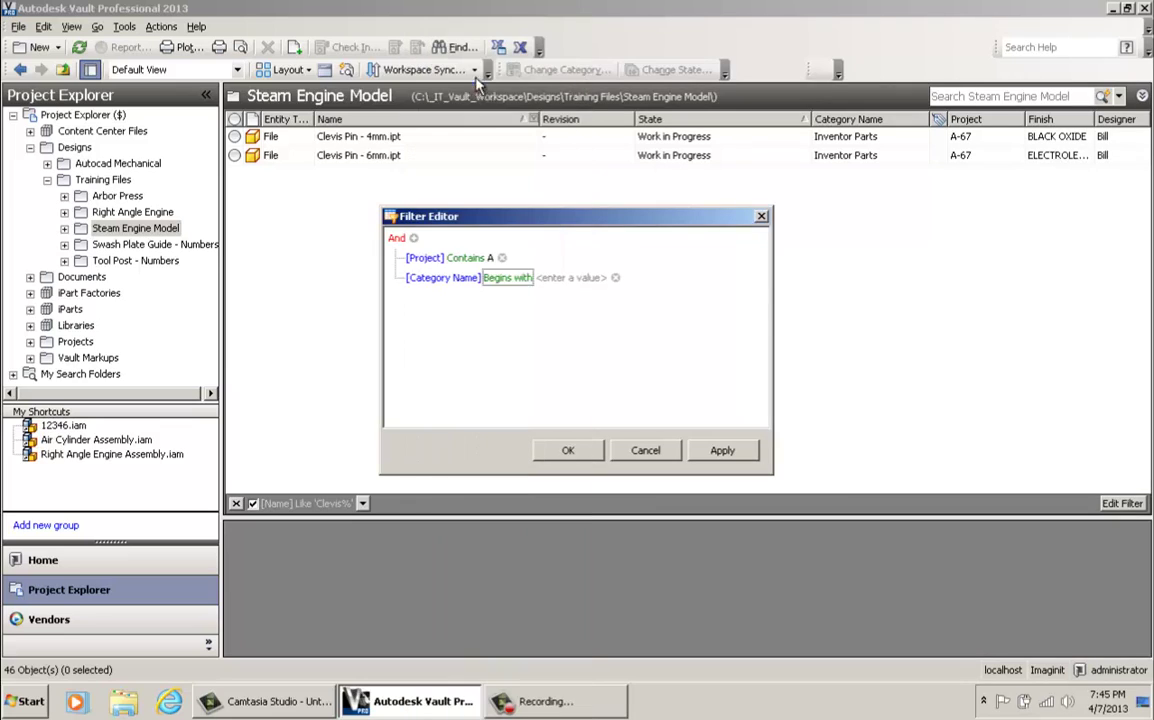
{"action": "left_click", "coordinate": [505, 280]}
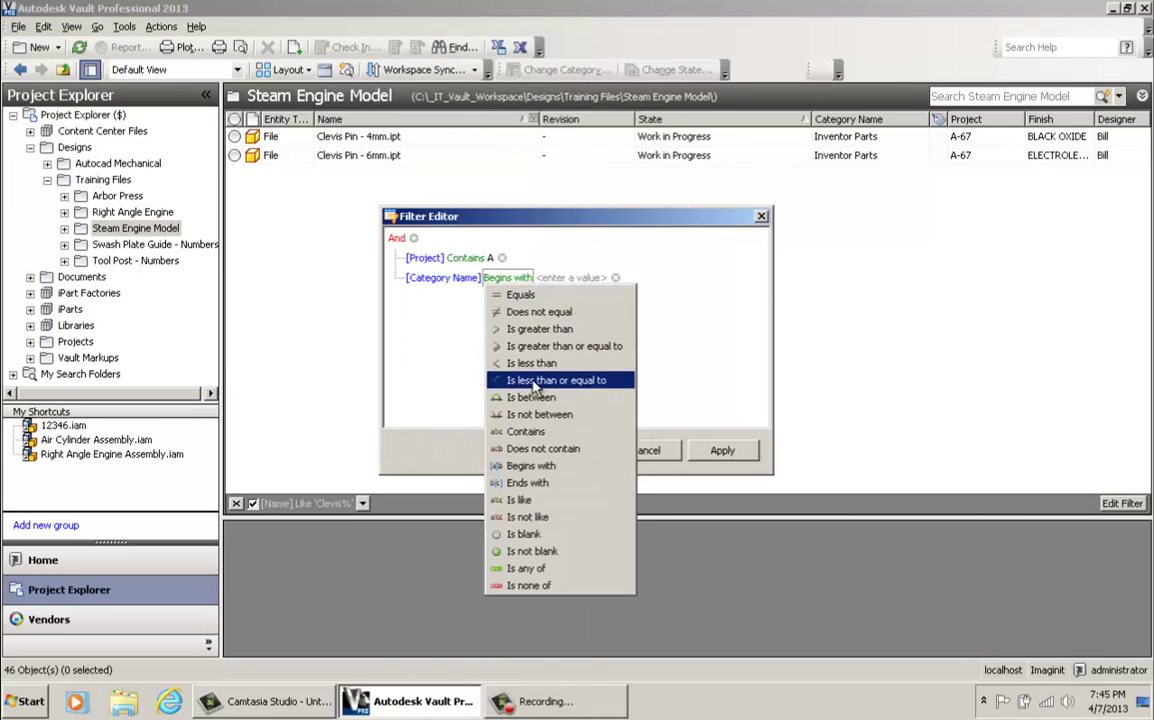
{"action": "left_click", "coordinate": [527, 431]}
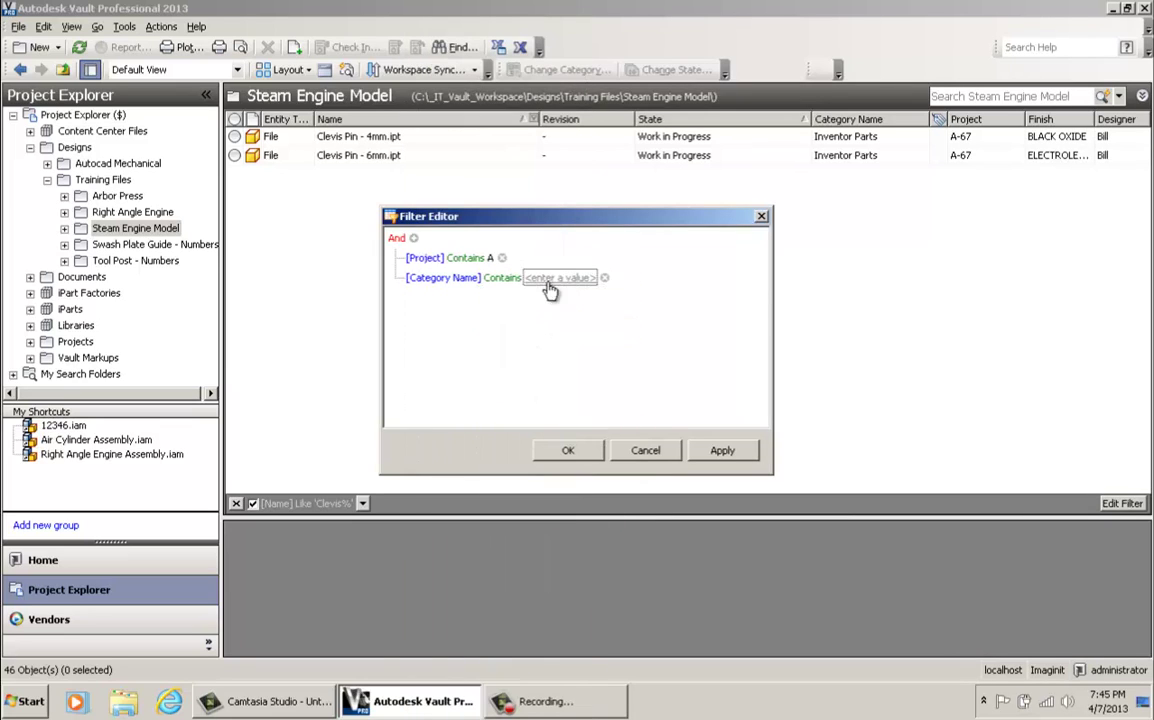
{"action": "left_click", "coordinate": [560, 278]}
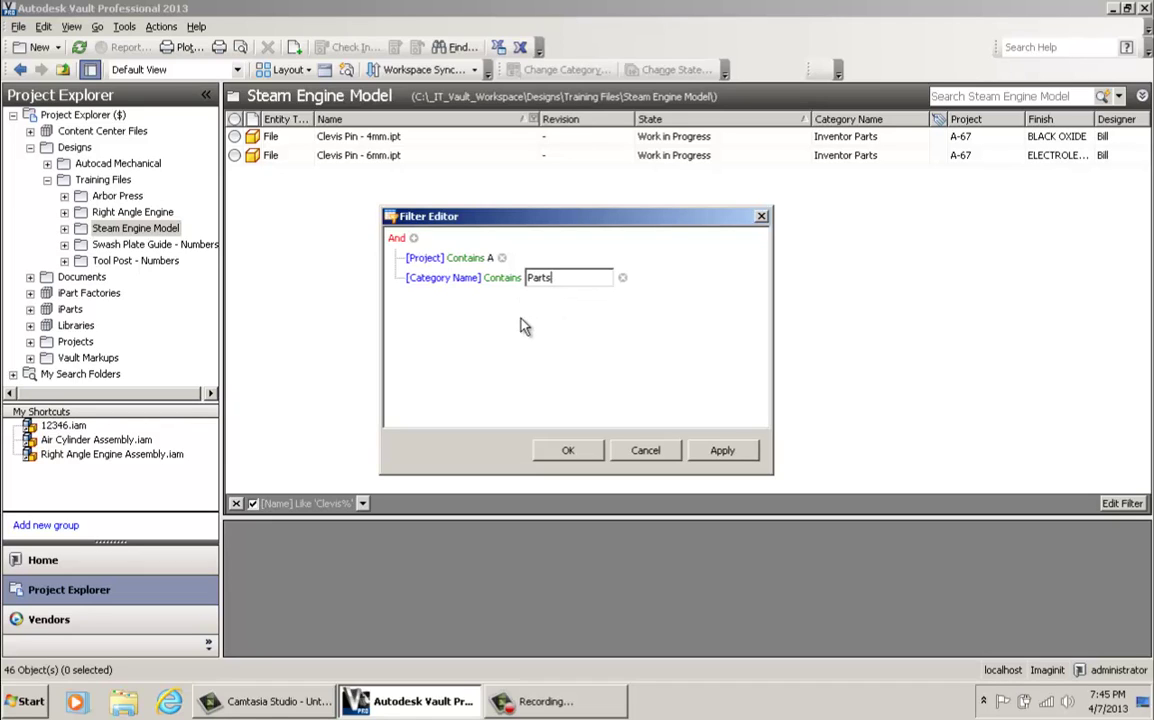
{"action": "left_click", "coordinate": [572, 451]}
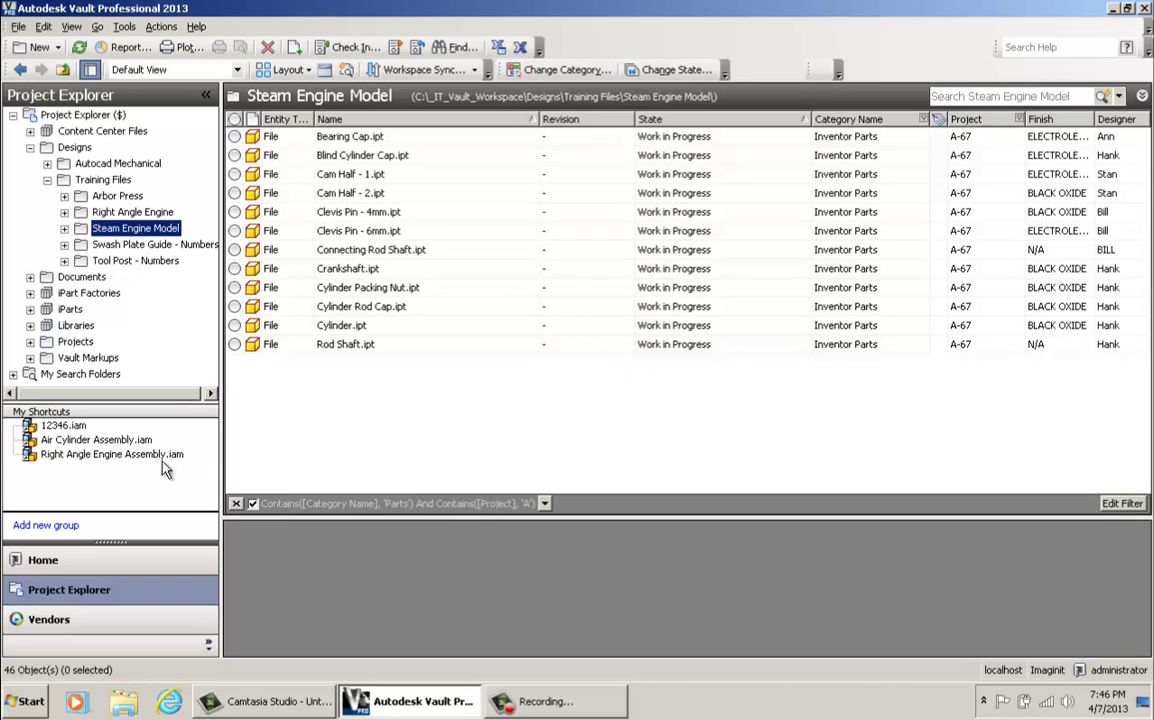
View the Right Angle Engine folder with the combined filter active, and return to the Steam Engine Model folder
{"action": "left_click", "coordinate": [148, 214]}
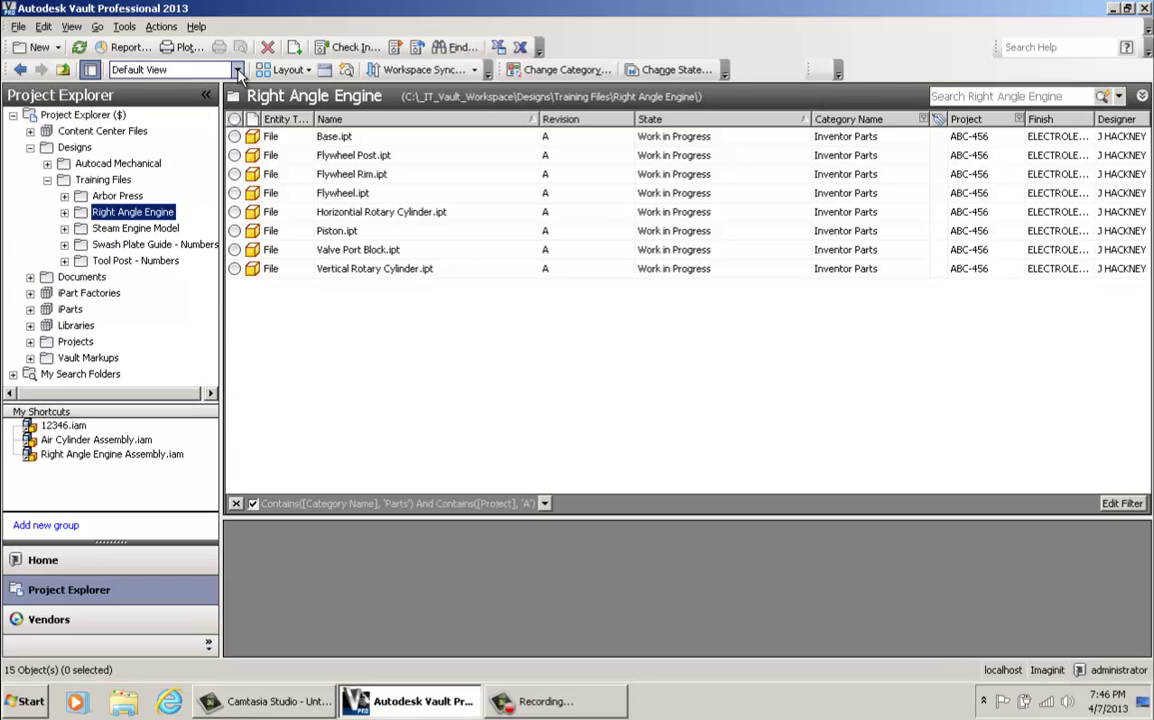
{"action": "left_click", "coordinate": [142, 228]}
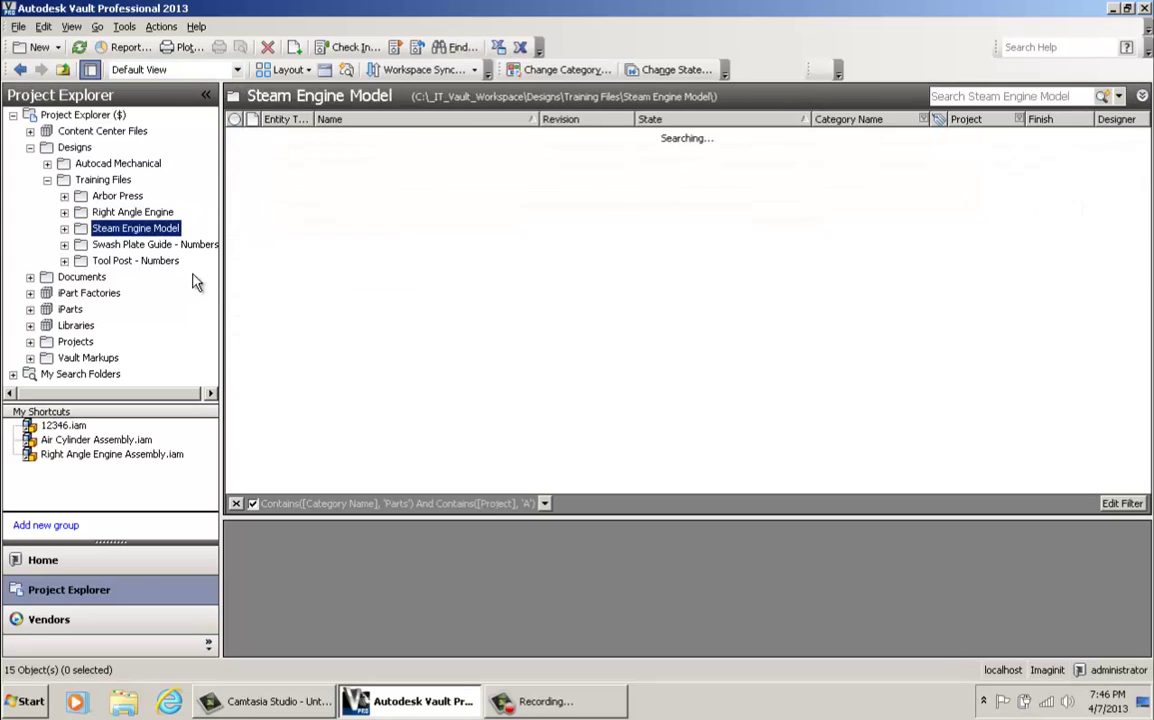
Browse the list of recently used filters for the Steam Engine Model folder and close it without choosing another filter
{"action": "left_click", "coordinate": [545, 505]}
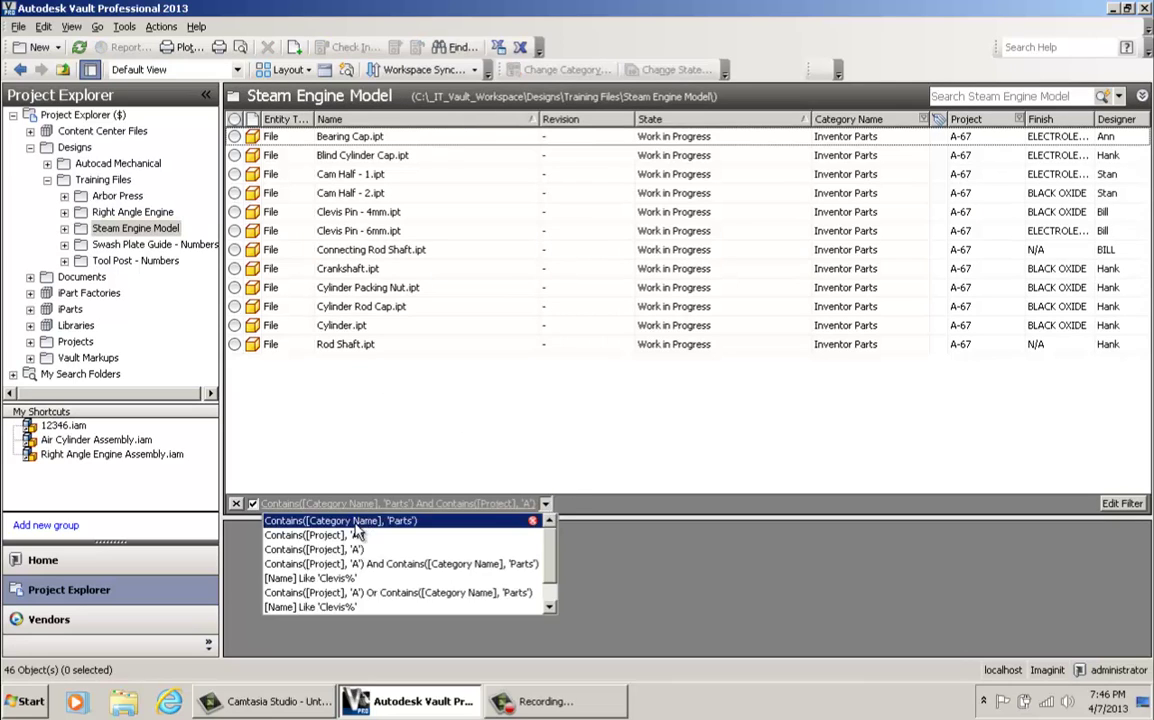
{"action": "left_click", "coordinate": [549, 606]}
{"action": "left_click", "coordinate": [549, 606]}
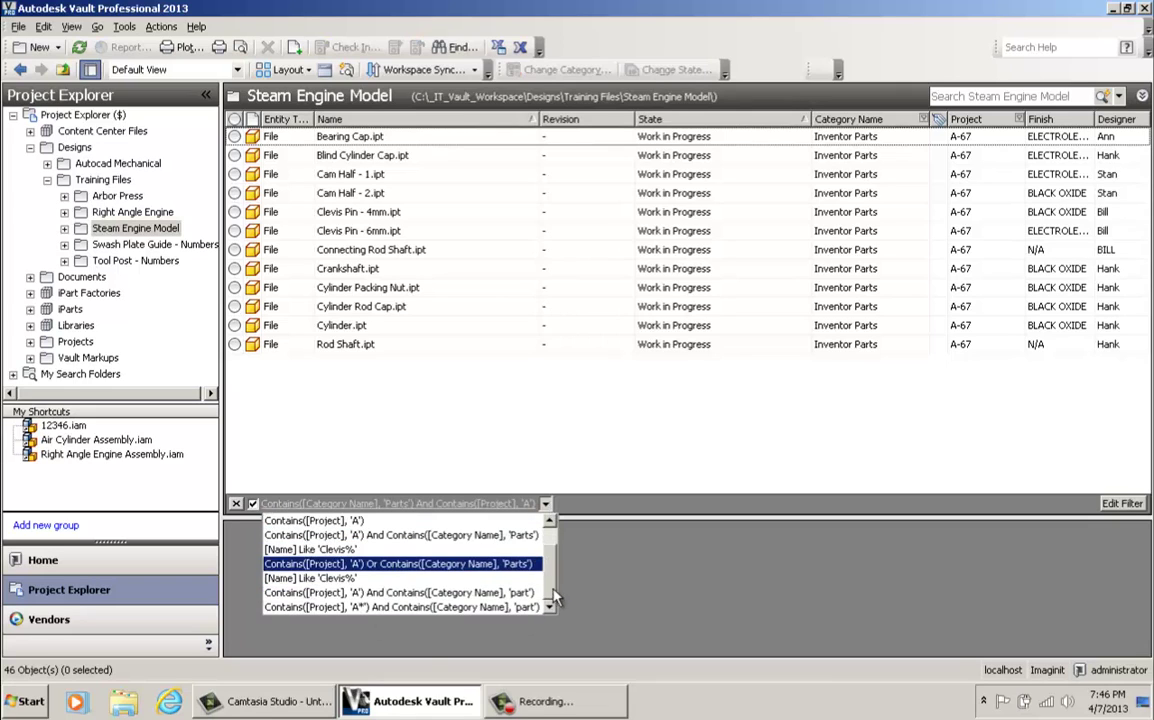
{"action": "scroll", "coordinate": [550, 595], "scroll_direction": "up", "scroll_amount": 2}
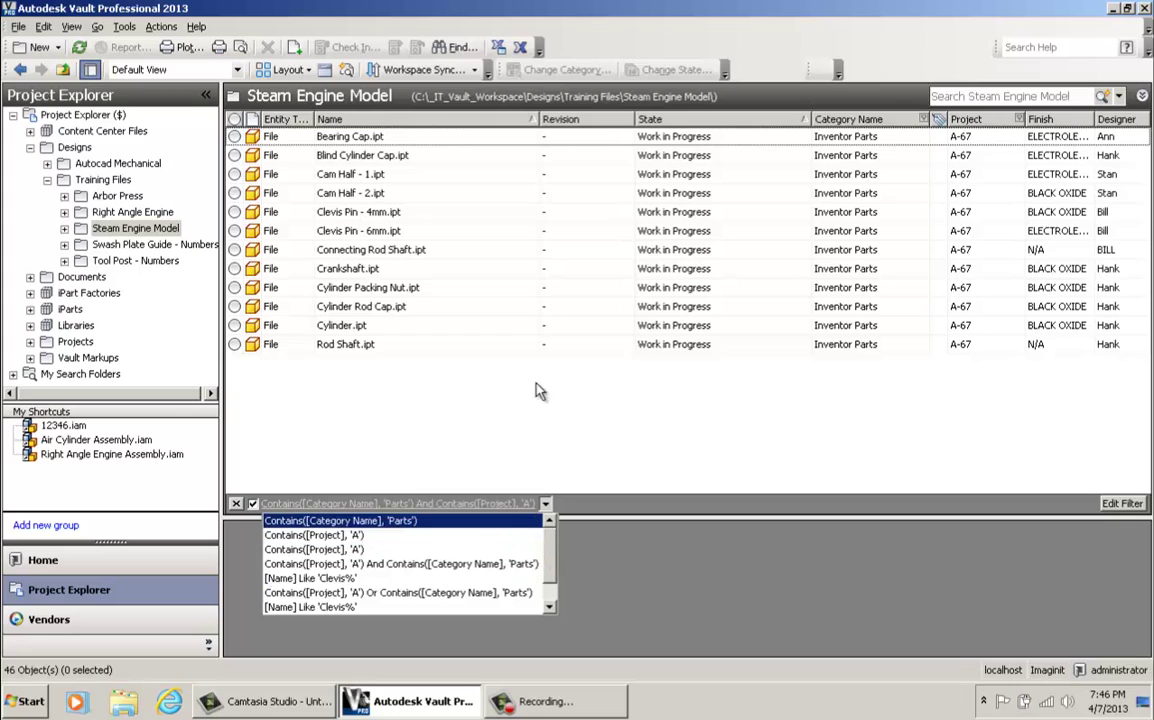
{"action": "left_click", "coordinate": [476, 418]}
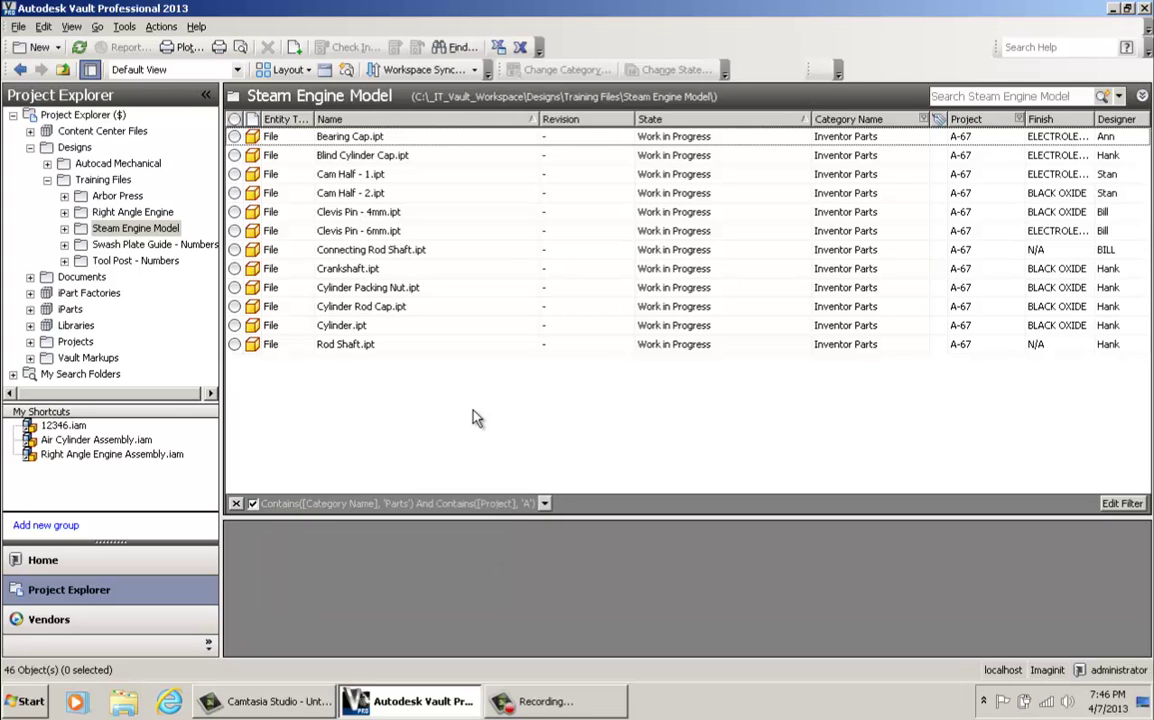